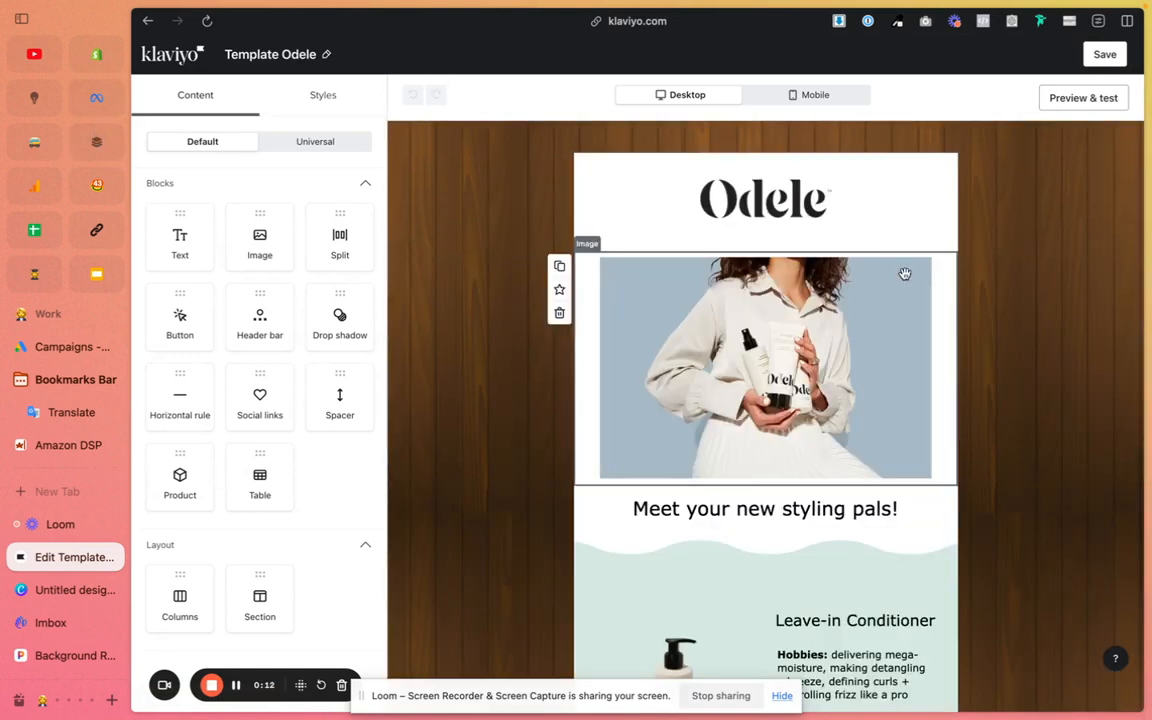
Review the template's universal content and default blocks, and inspect the email's global style settings
click(305, 141)
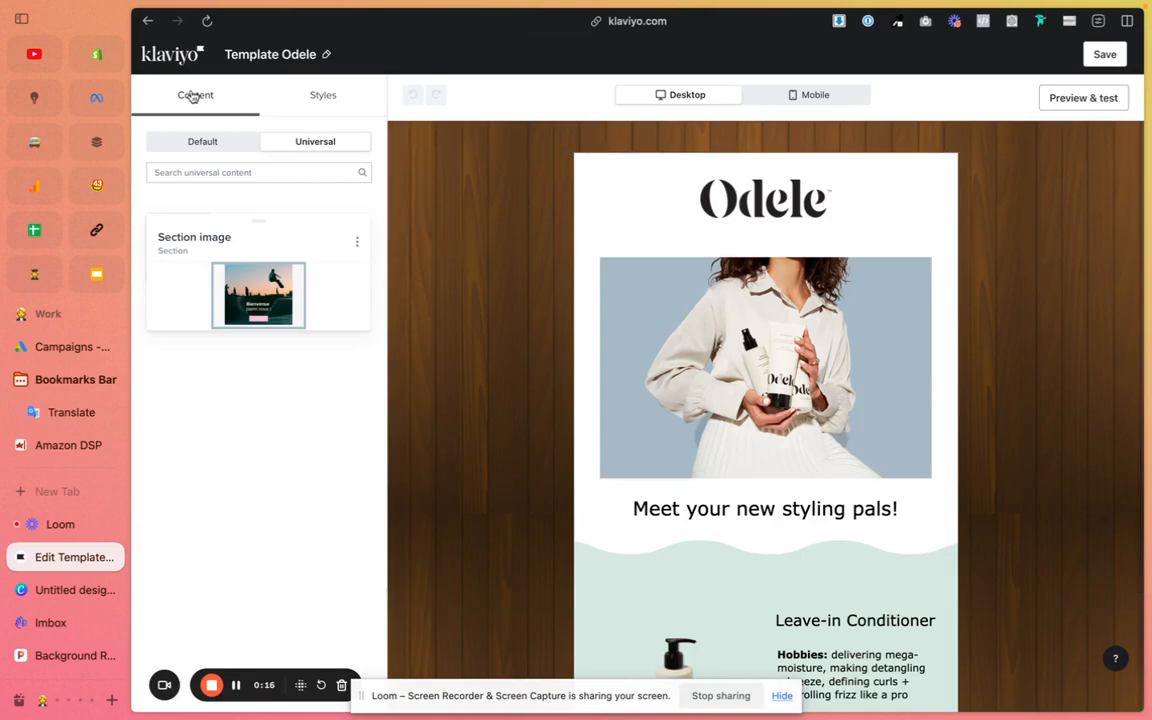
click(200, 141)
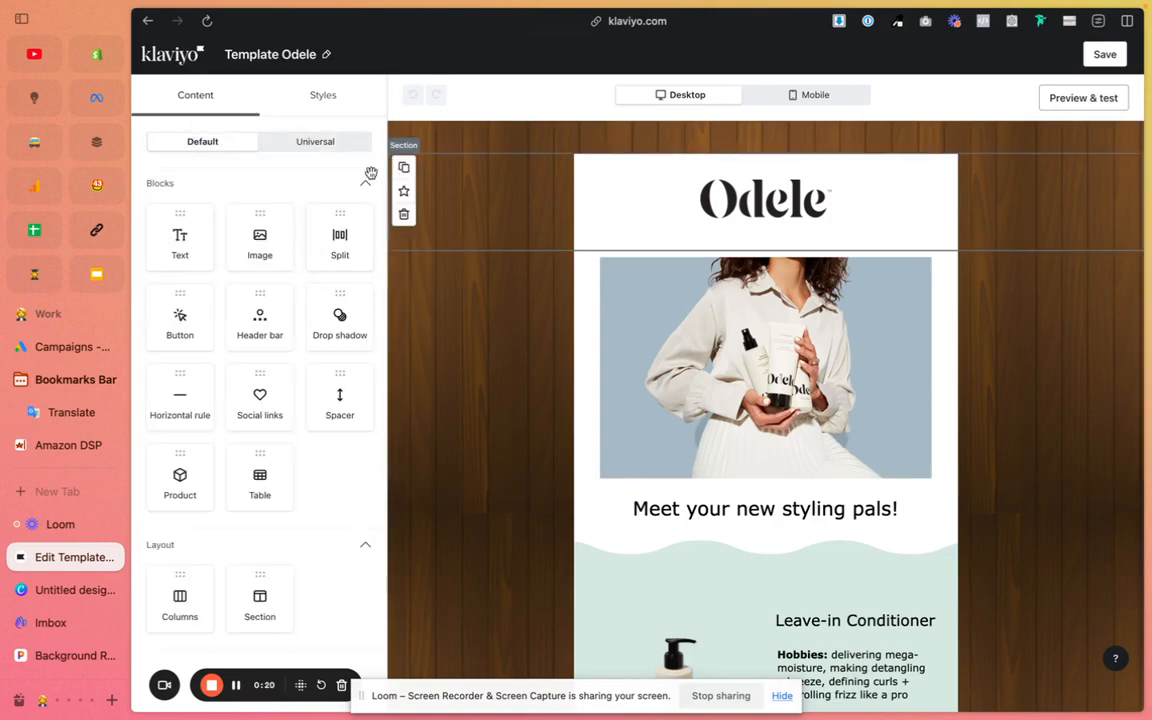
click(321, 100)
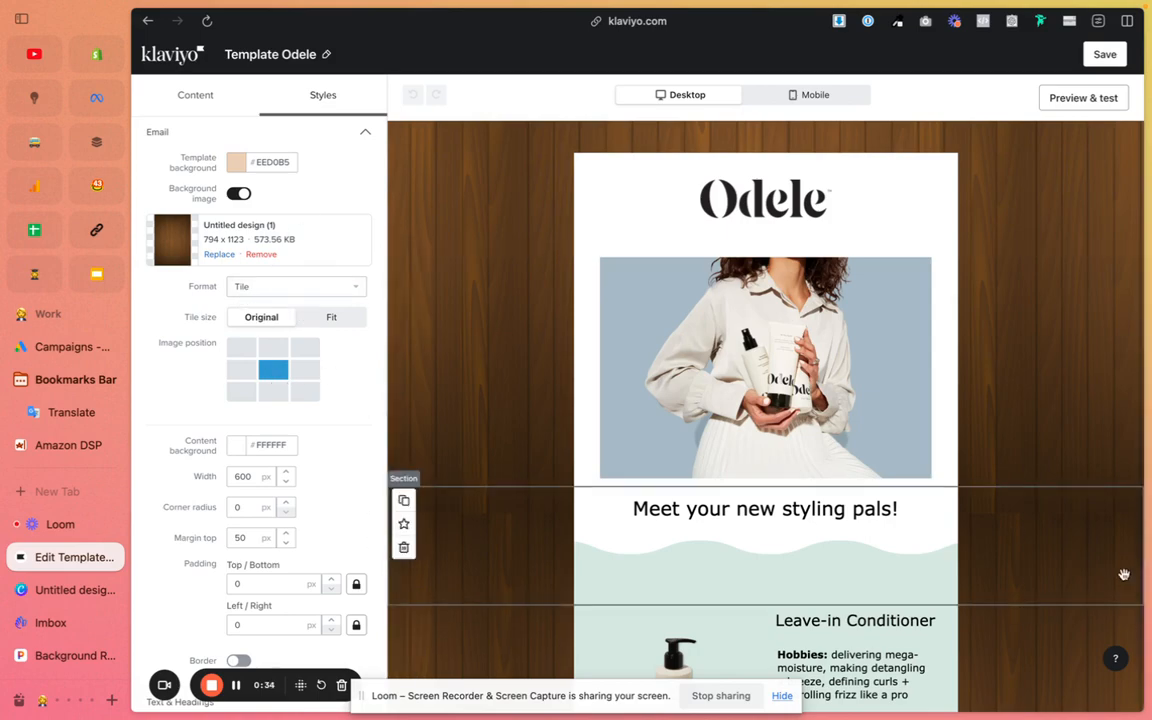
scroll(1124, 573, down, 6)
scroll(1124, 573, up, 6)
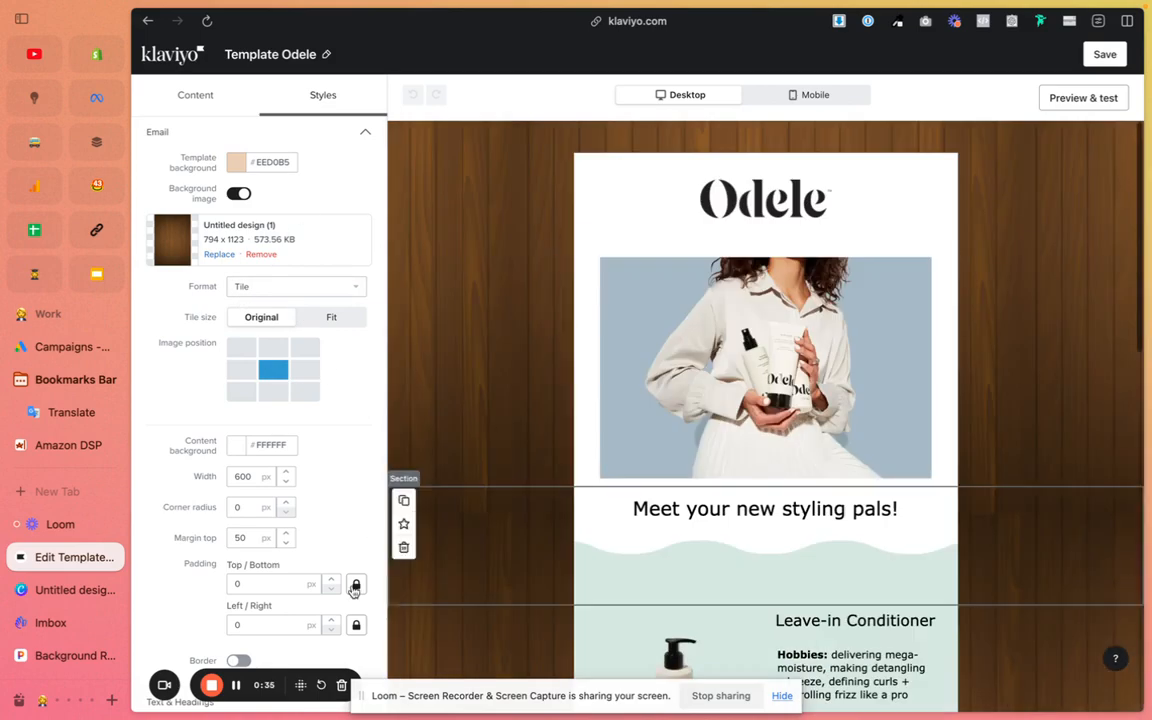
Switch to the Canva newsletter design and download the crumpled-paper background as a PNG at size 1
click(75, 590)
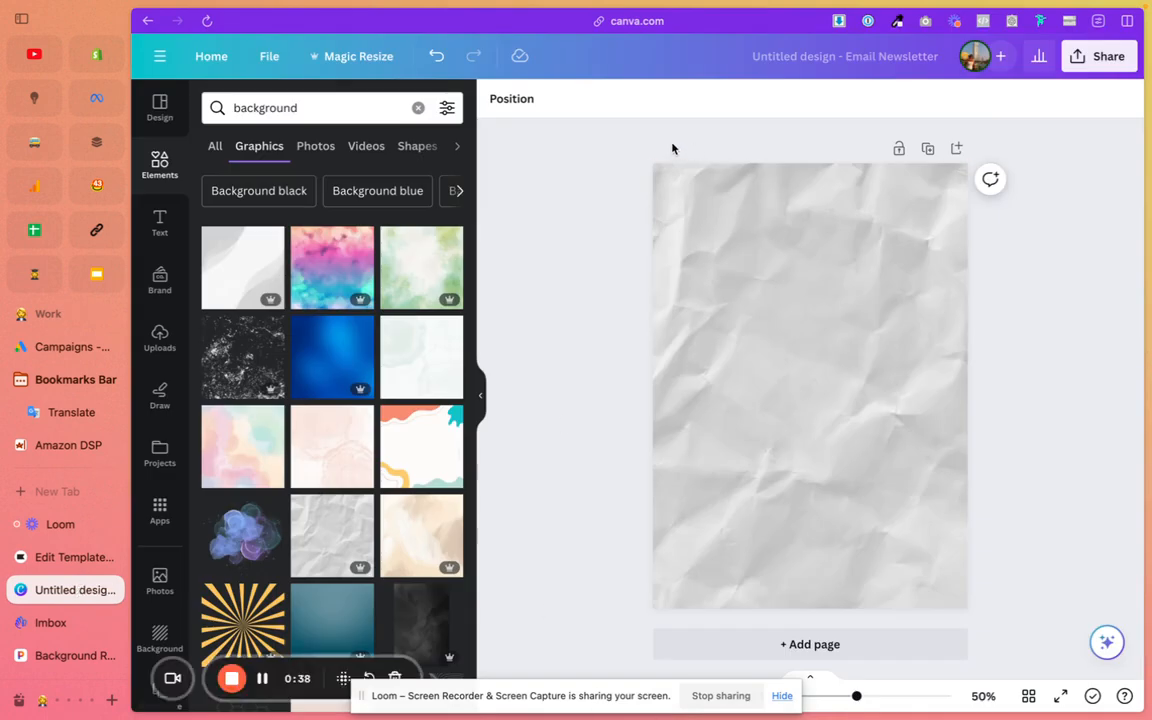
click(302, 107)
click(536, 184)
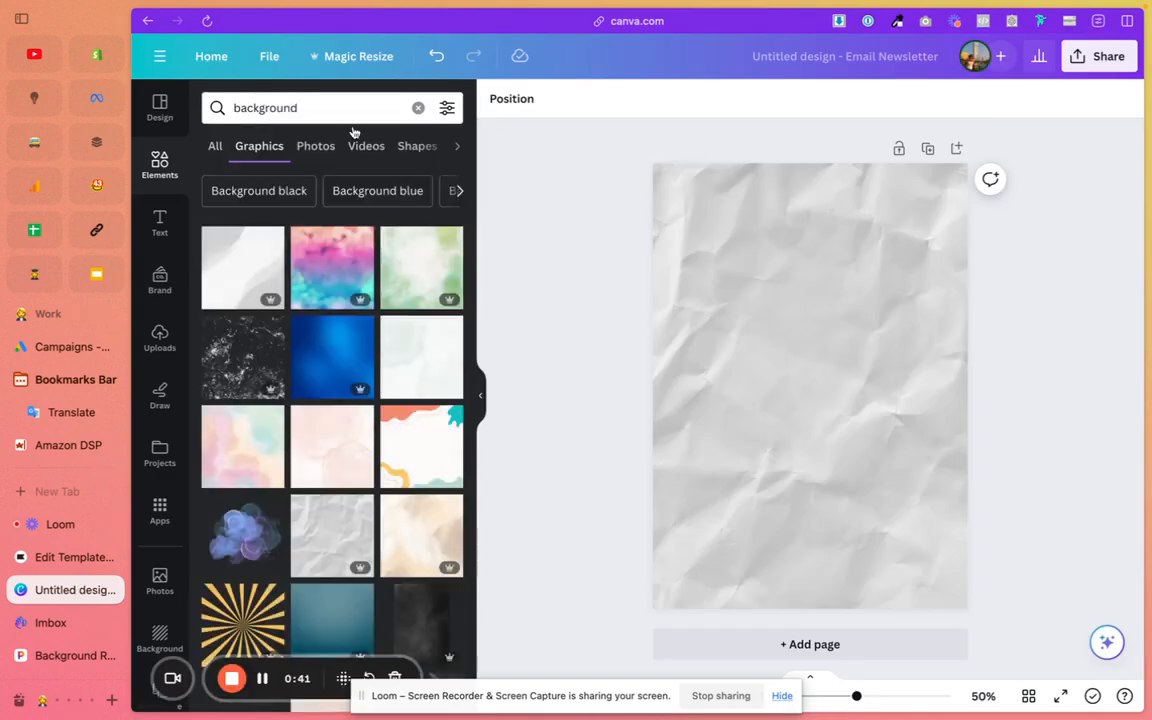
click(302, 107)
click(584, 239)
click(1103, 57)
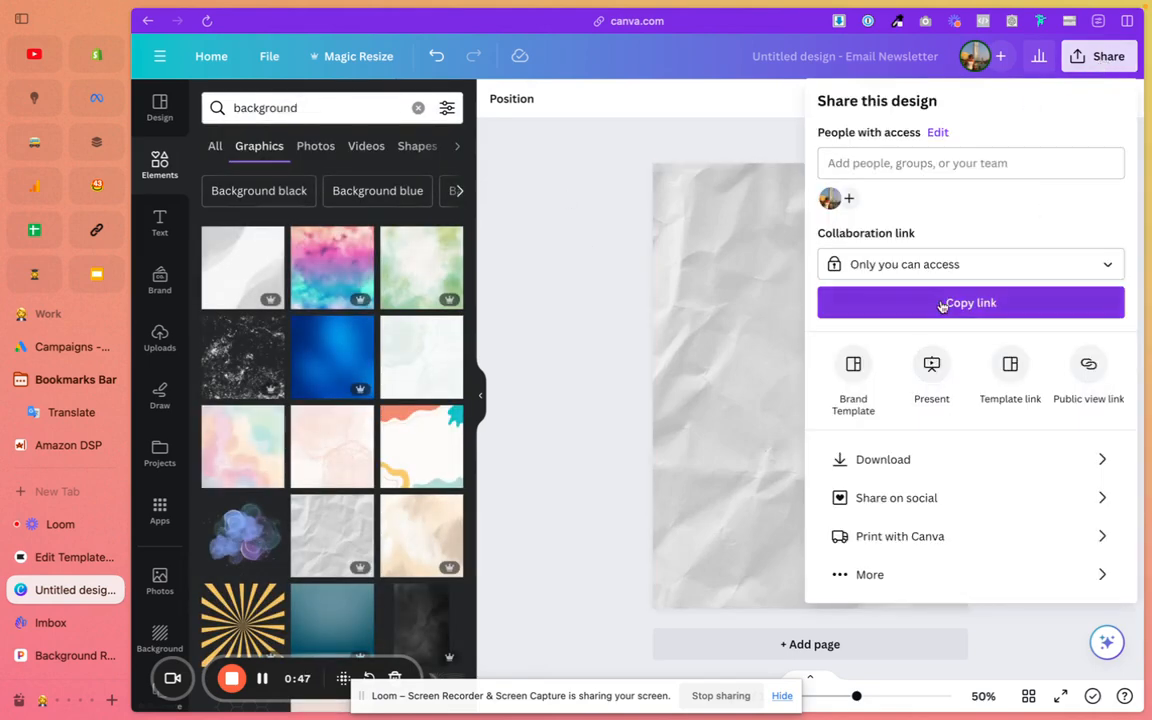
click(855, 460)
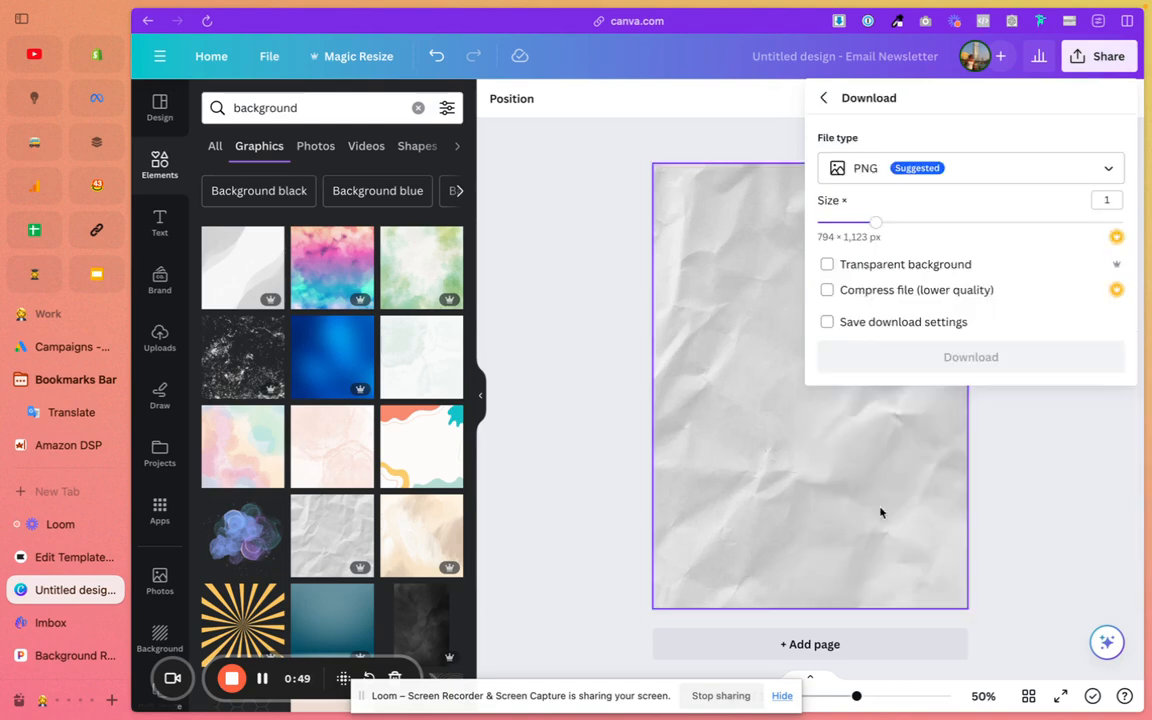
click(935, 356)
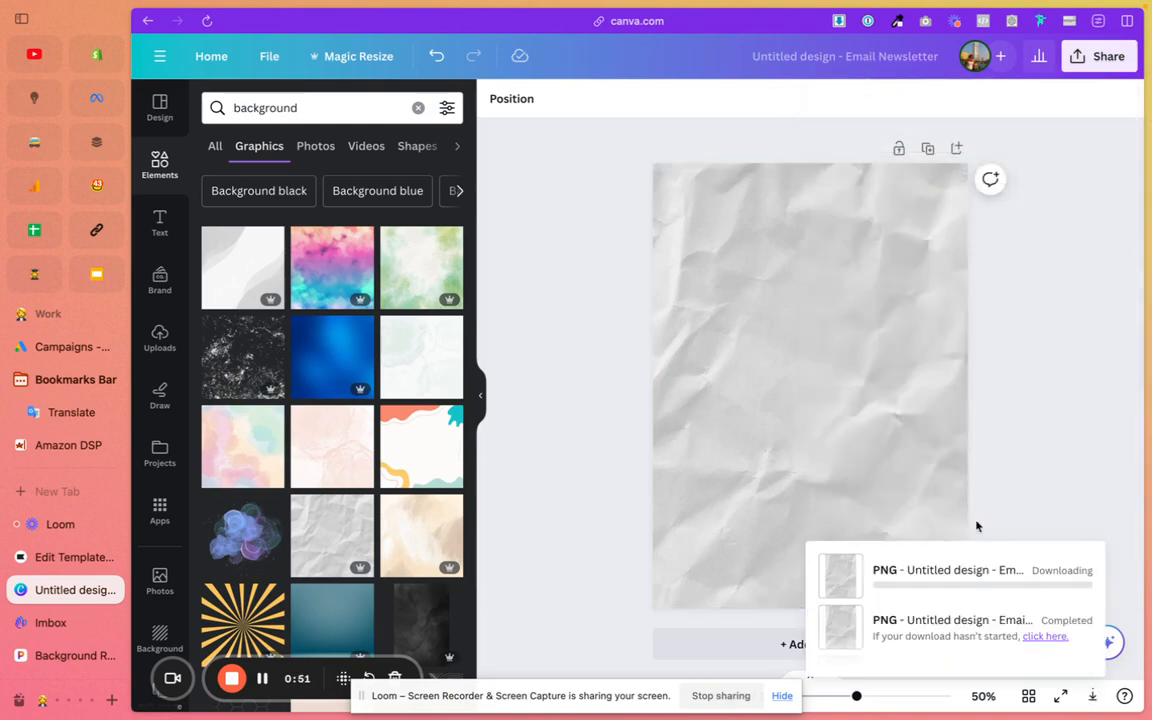
Switch back to the Klaviyo template and replace its background image with the uploaded file Untitled design (2).png
click(55, 554)
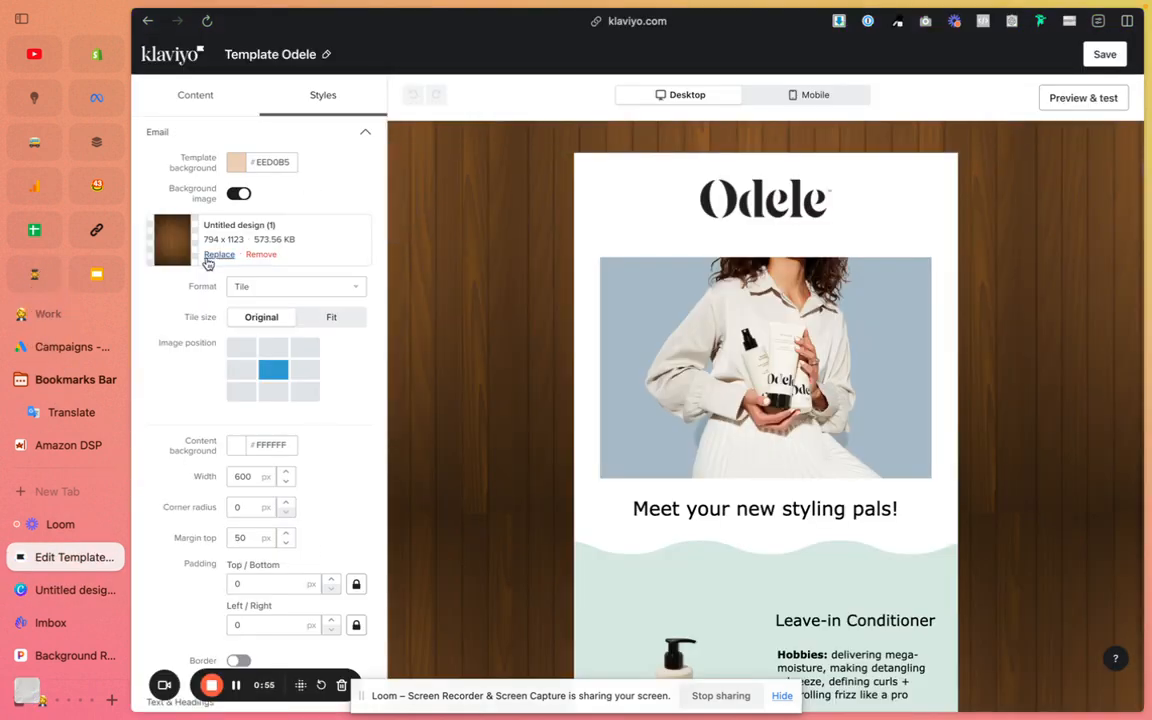
click(208, 260)
click(388, 197)
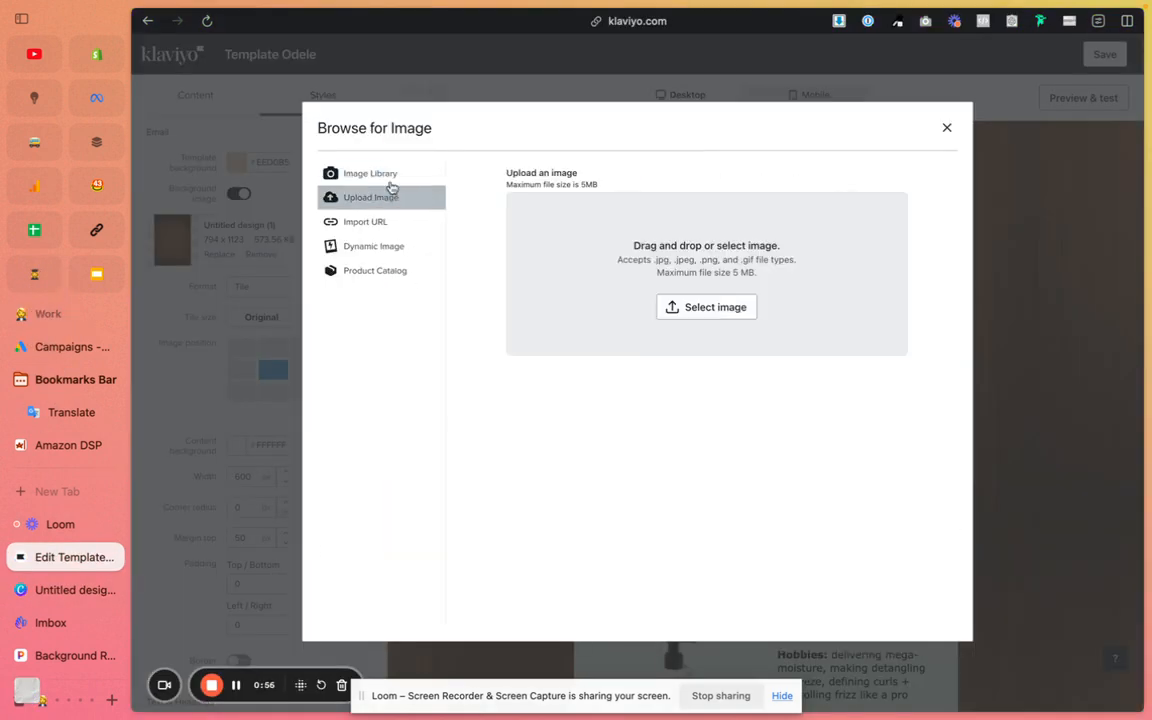
click(733, 307)
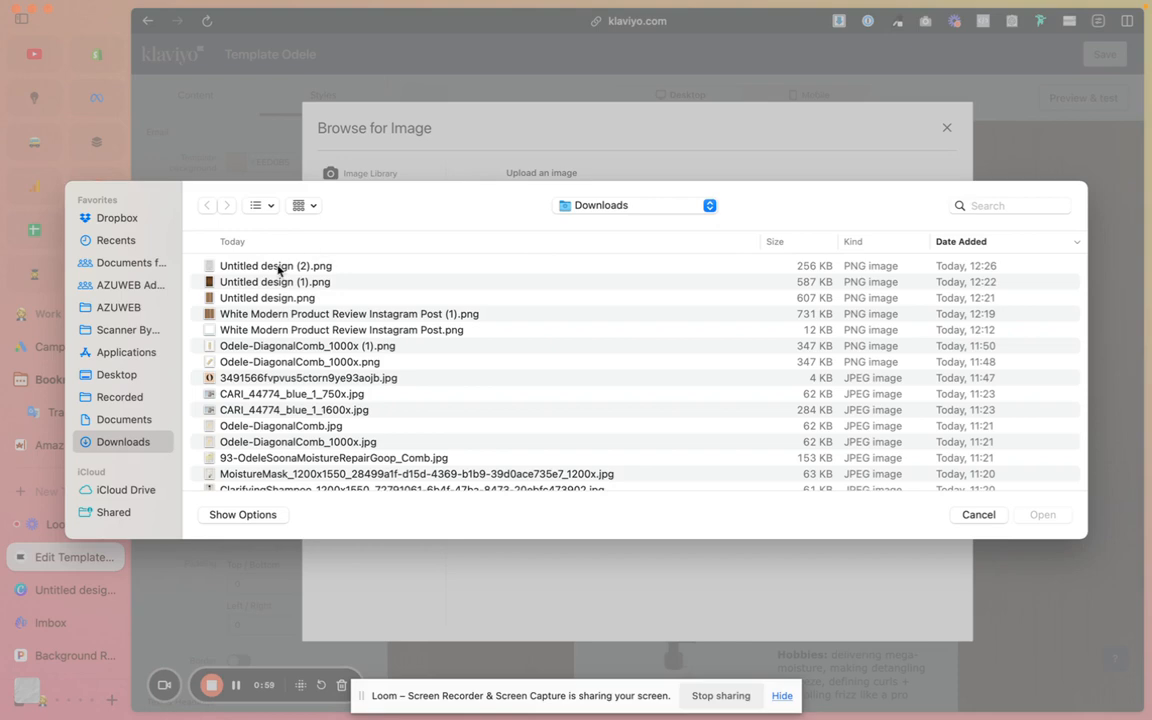
click(279, 269)
key(space)
key(space)
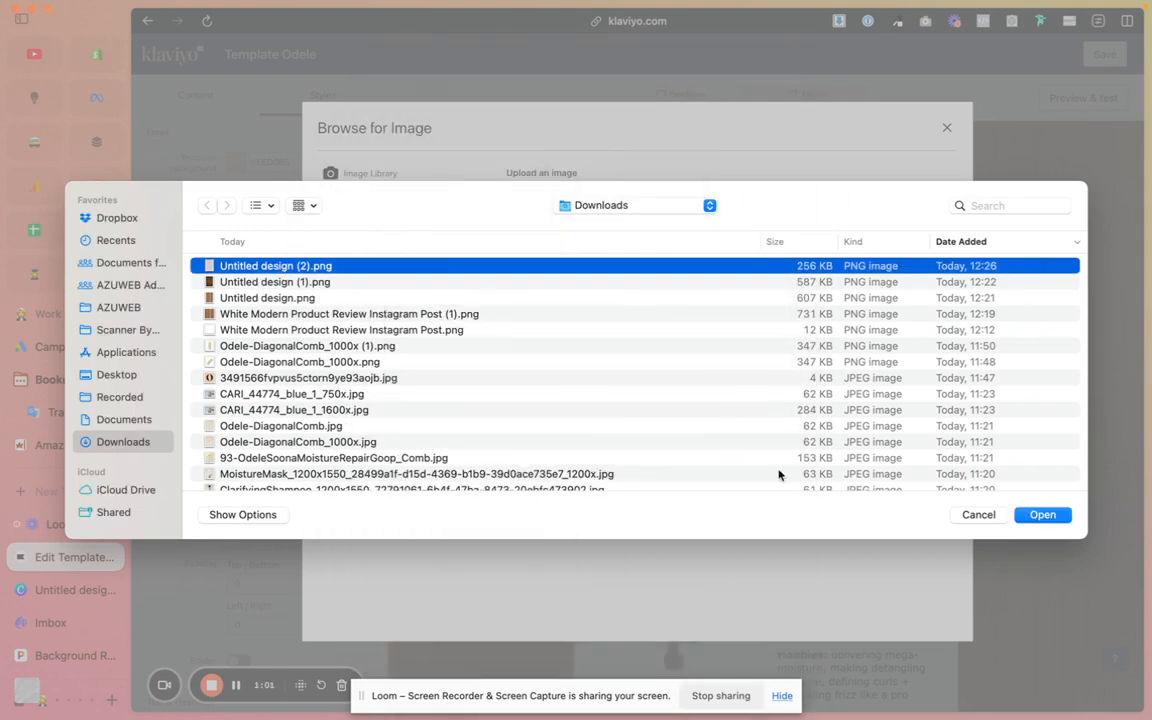
click(1042, 515)
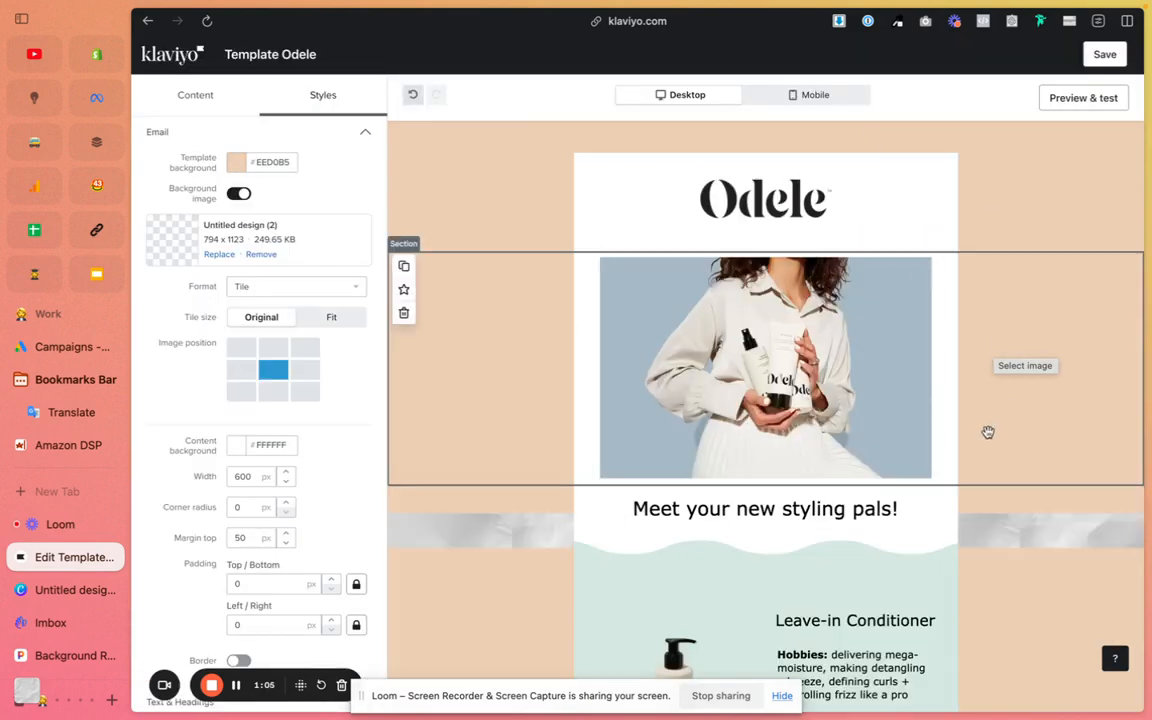
Check the email's background over its full length in the editor and in the desktop preview
scroll(1016, 635, down, 10)
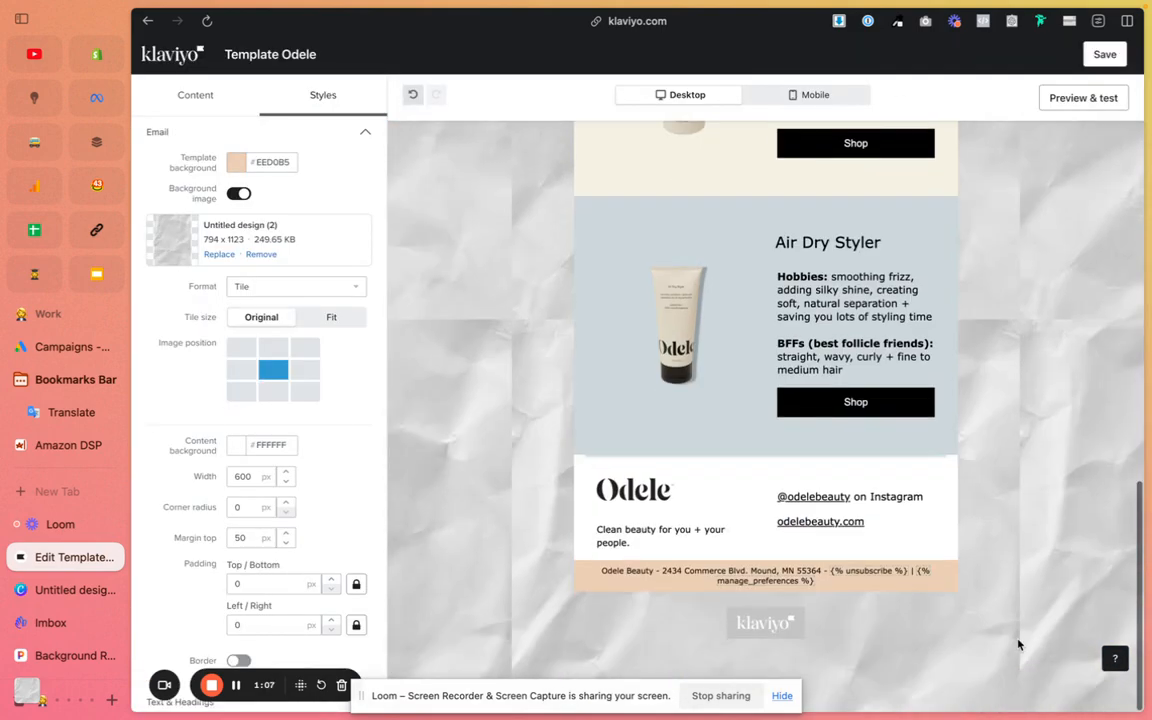
scroll(1018, 640, up, 10)
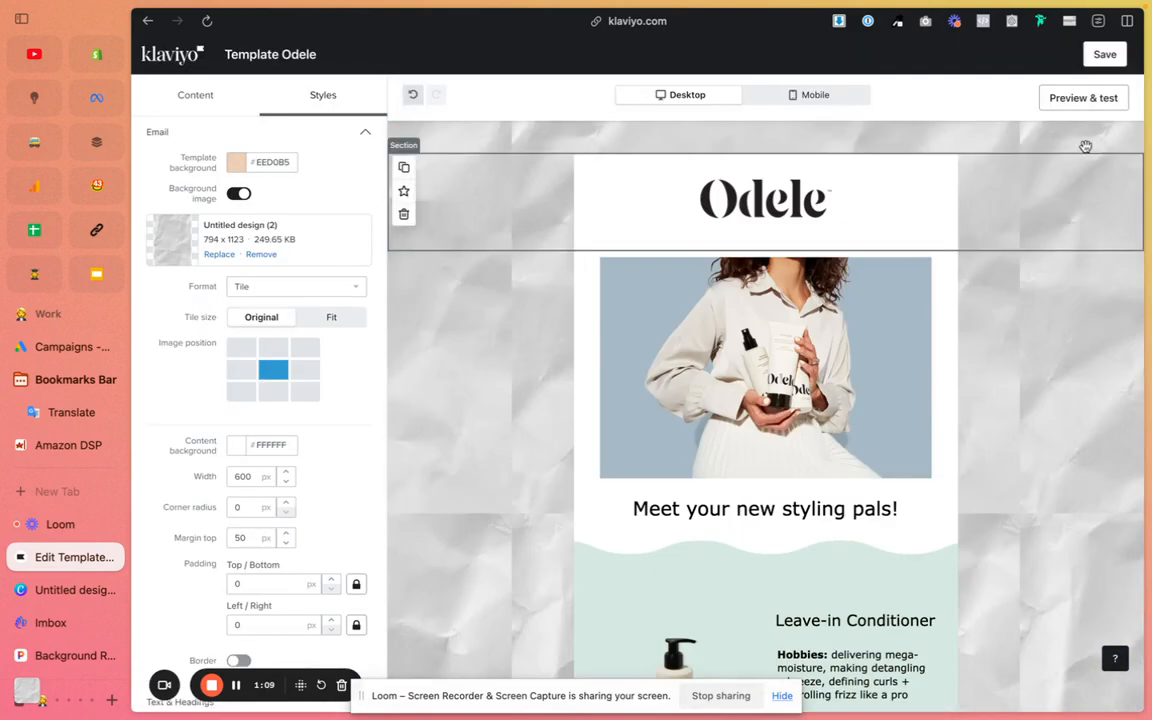
click(1083, 98)
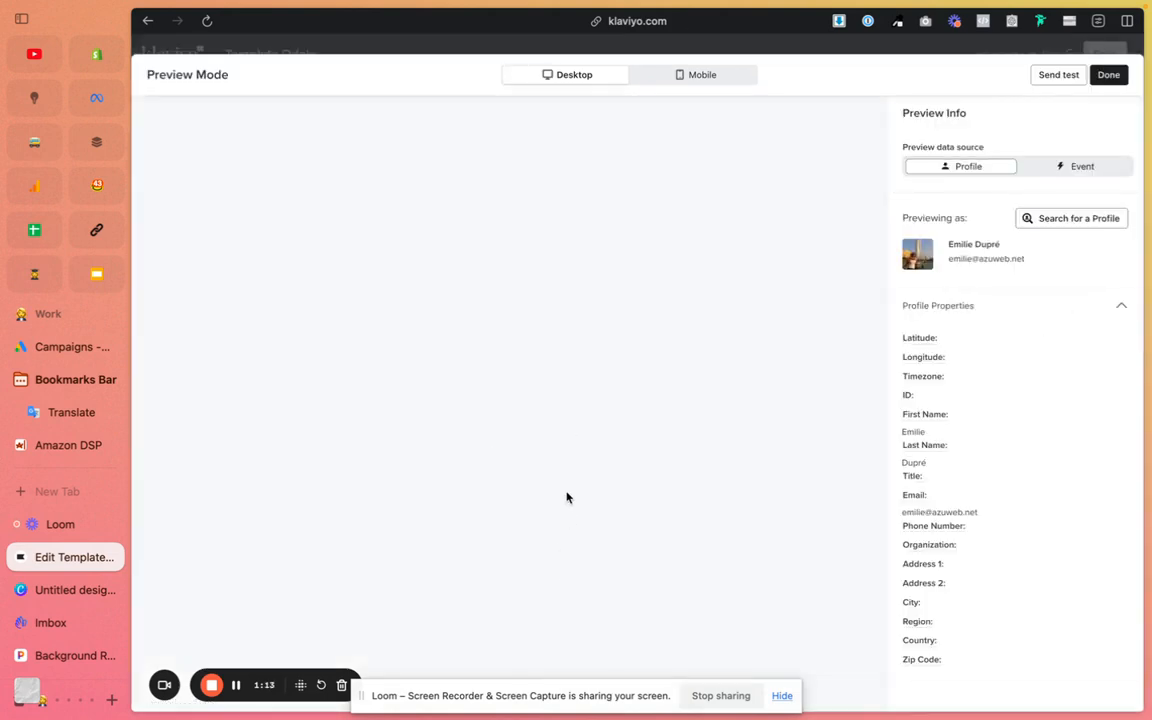
scroll(743, 573, down, 10)
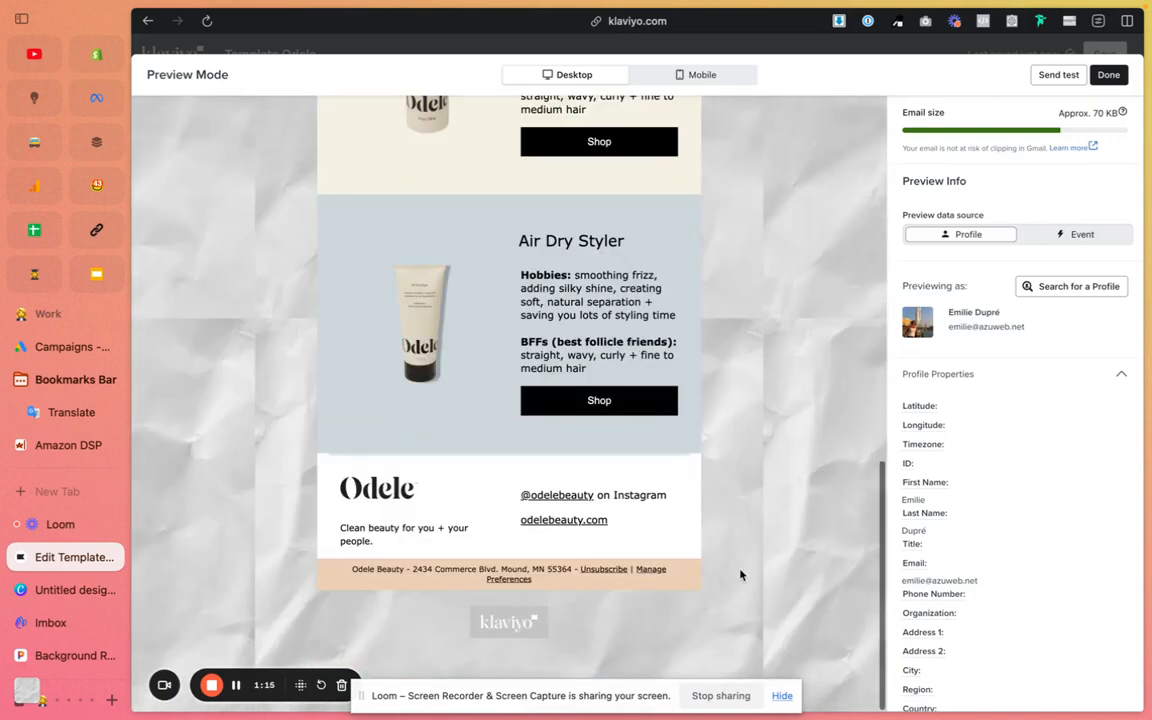
scroll(722, 518, up, 10)
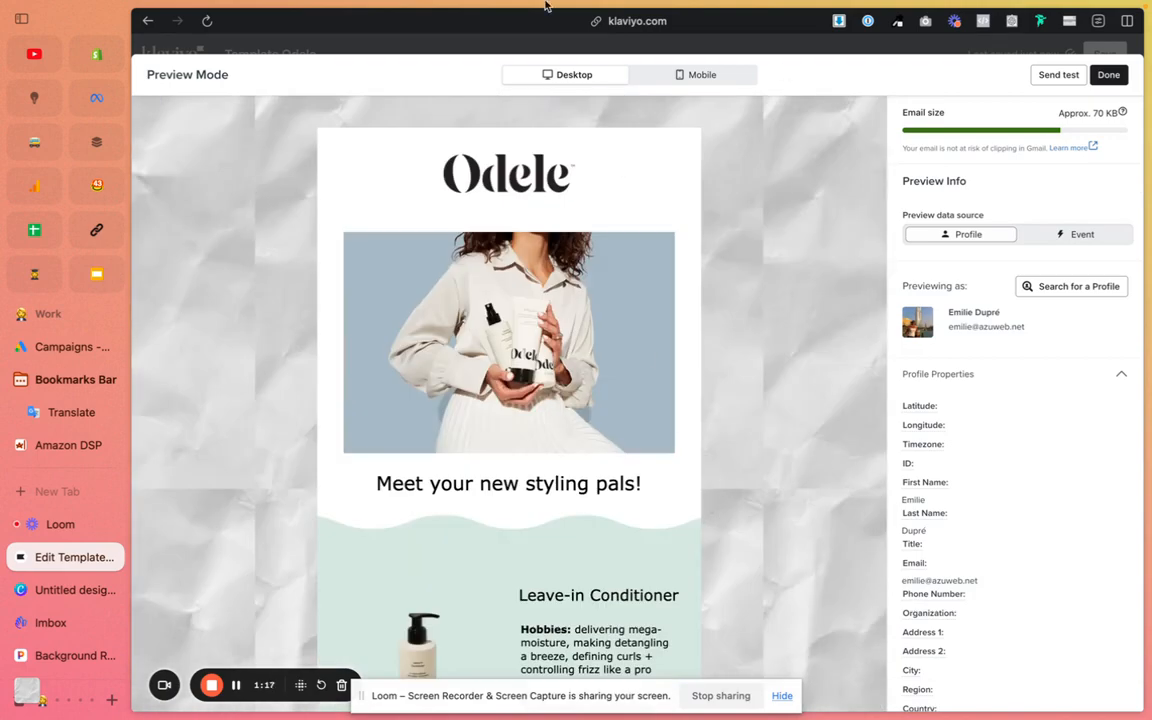
Inspect the whole email in the mobile preview, return to the desktop preview, and close the preview
click(698, 75)
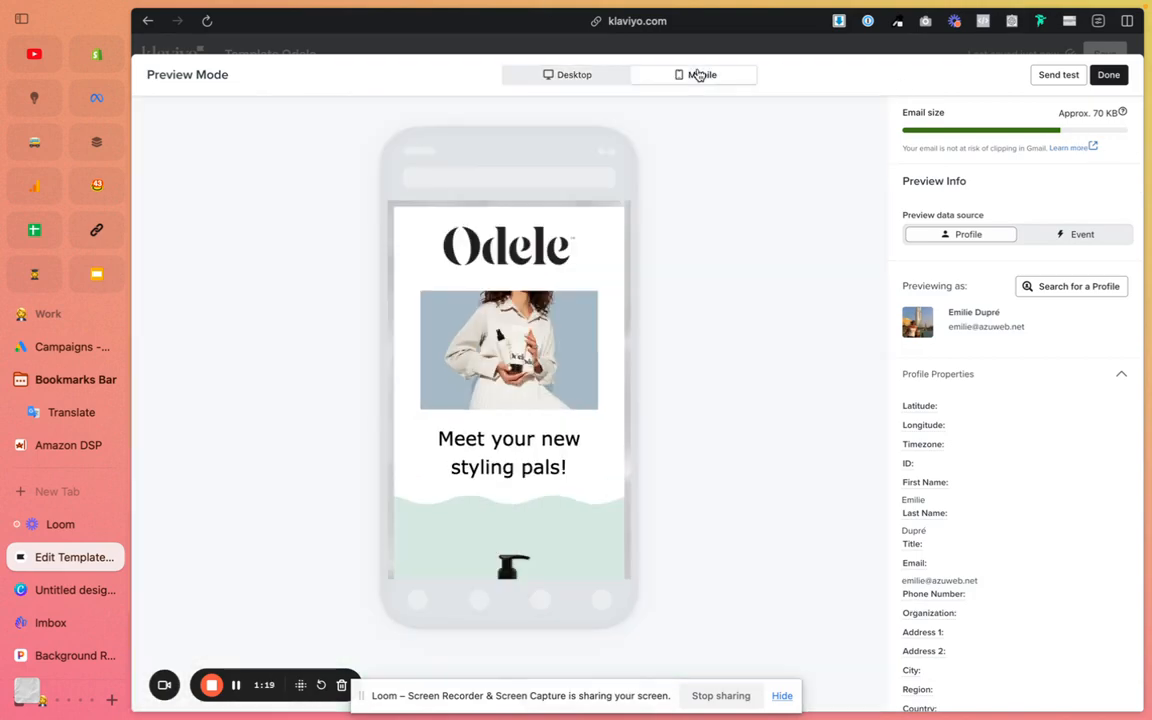
scroll(507, 410, down, 10)
scroll(507, 410, up, 10)
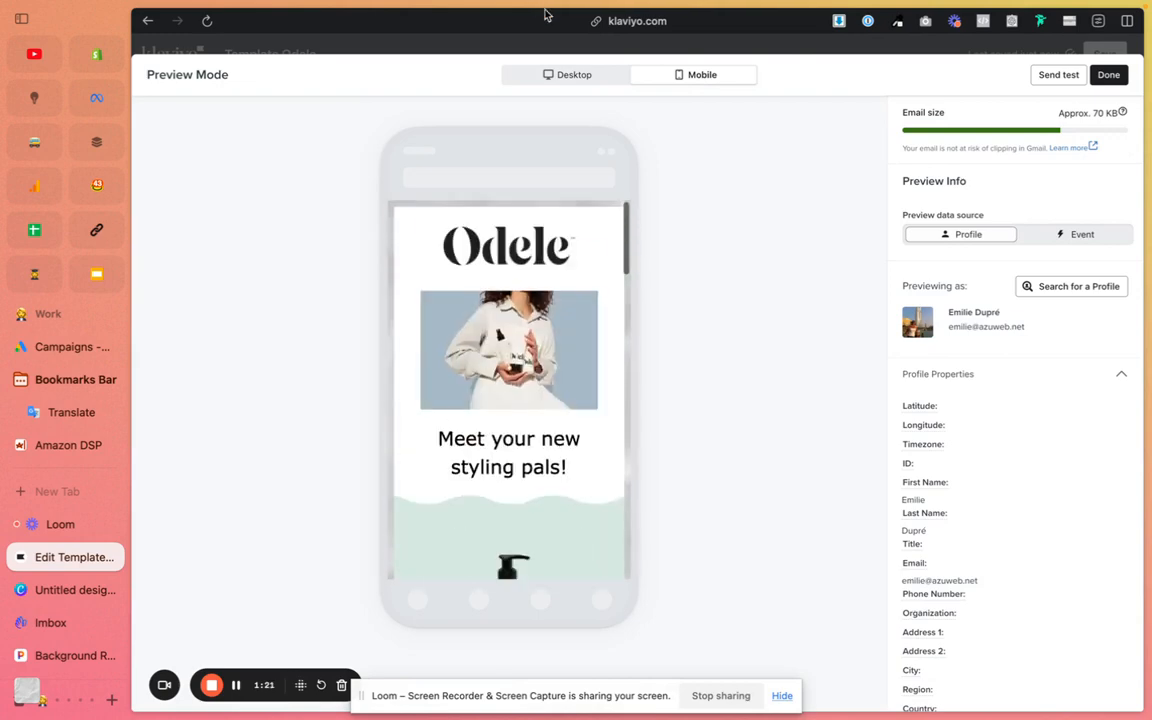
scroll(567, 337, down, 1)
scroll(567, 337, down, 10)
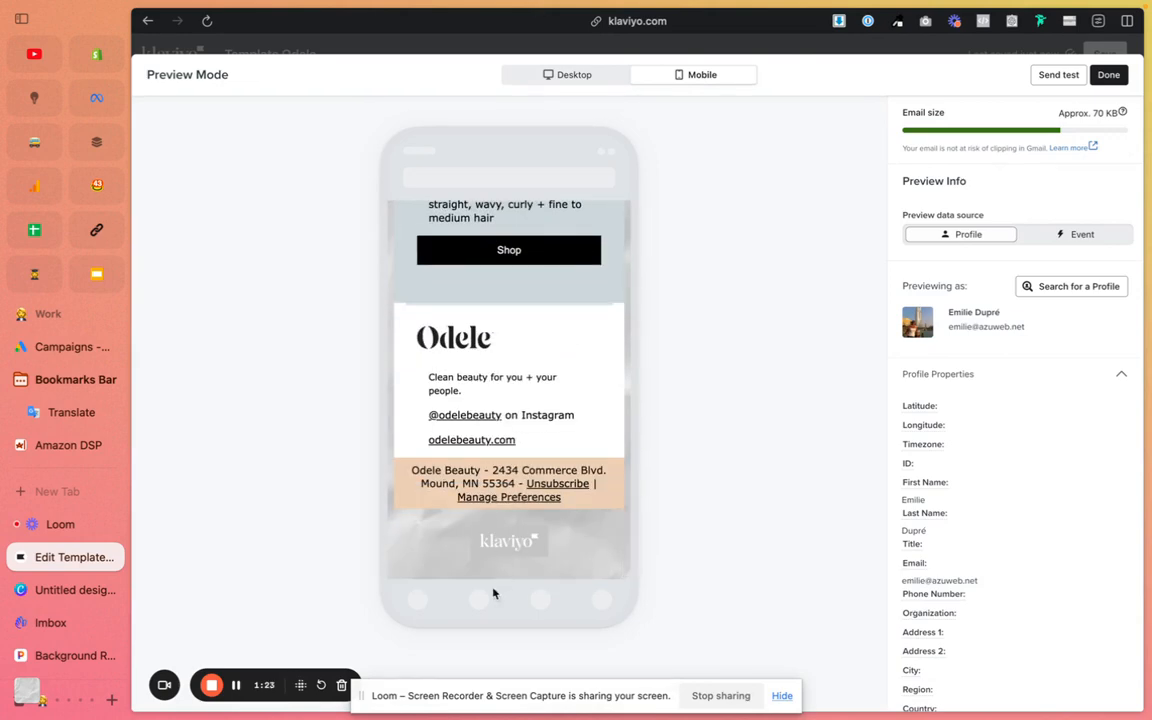
scroll(594, 548, up, 5)
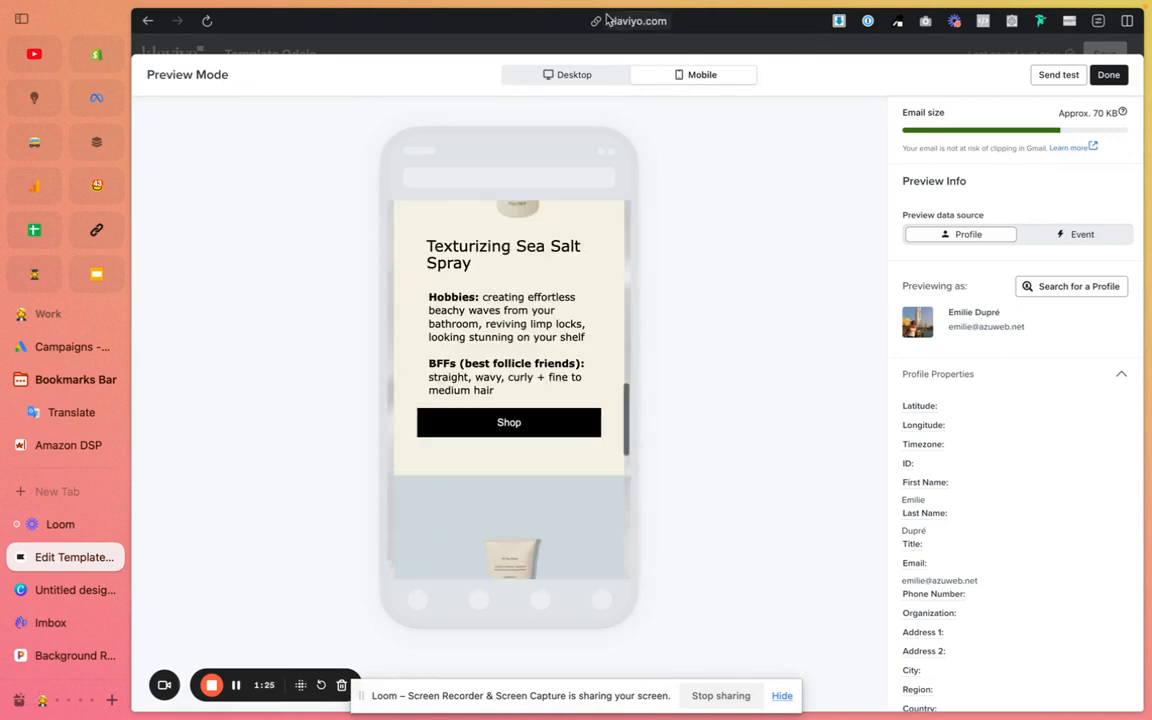
click(584, 79)
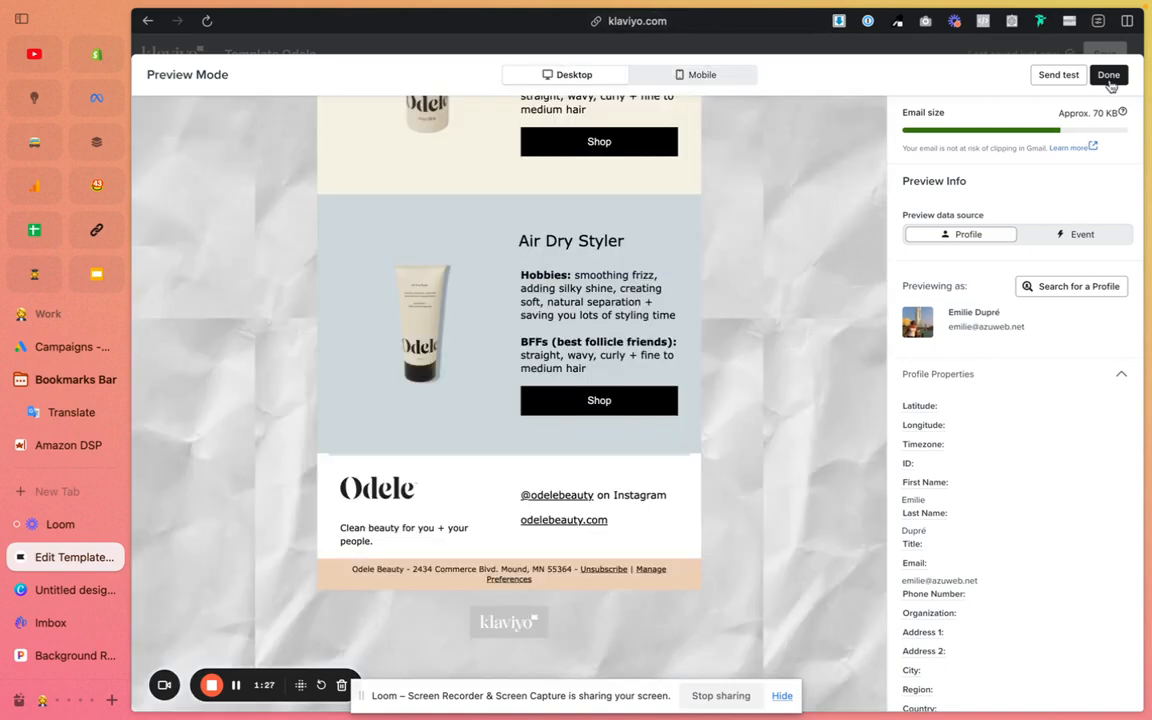
click(1108, 78)
Switch to the Canva design, add the pink-and-blue watercolor cloud graphic, and enlarge it to cover the whole page
click(80, 596)
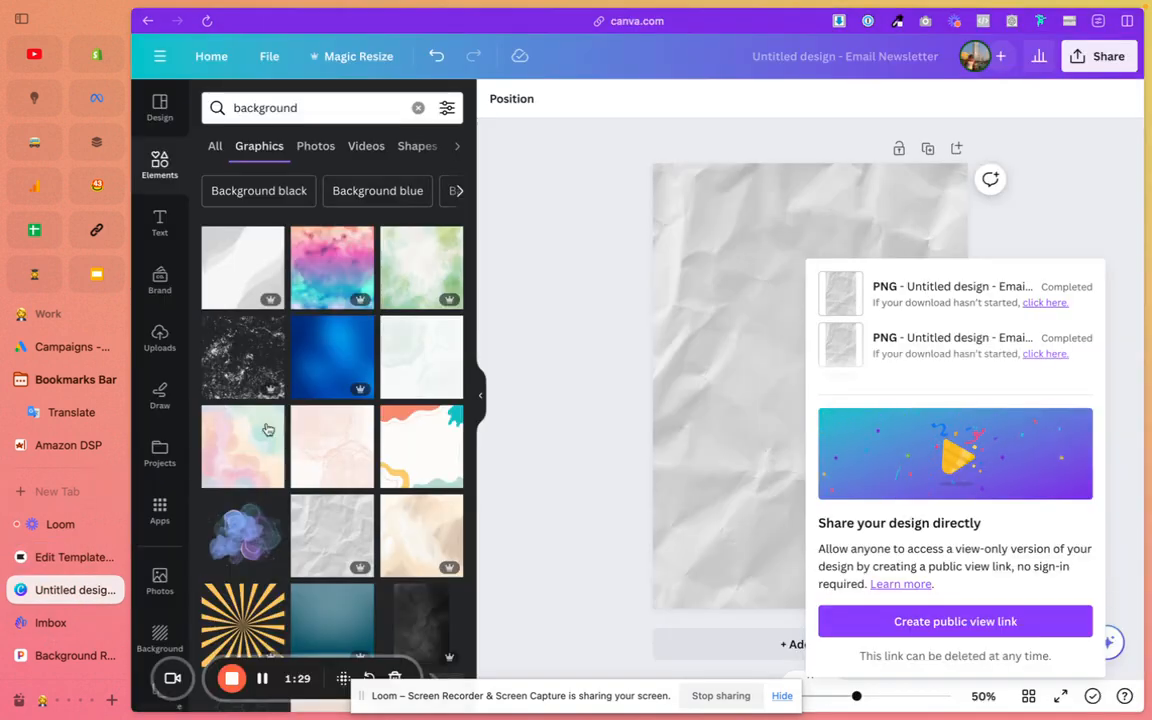
click(320, 266)
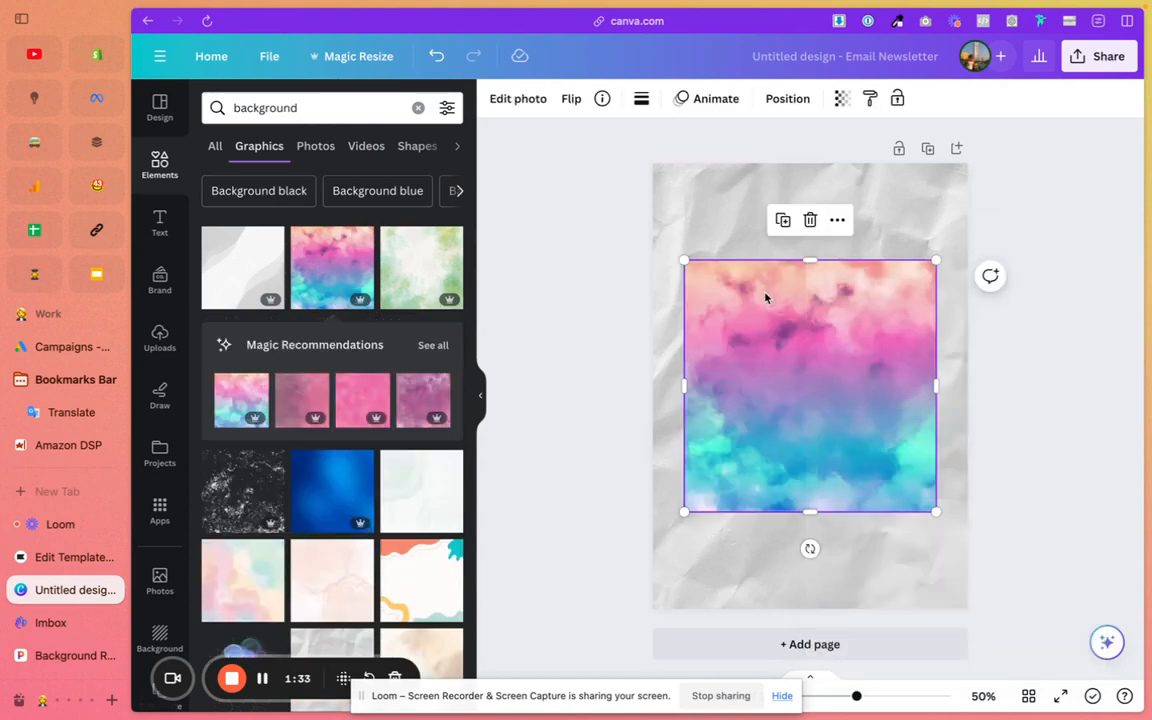
drag(684, 261, 602, 89)
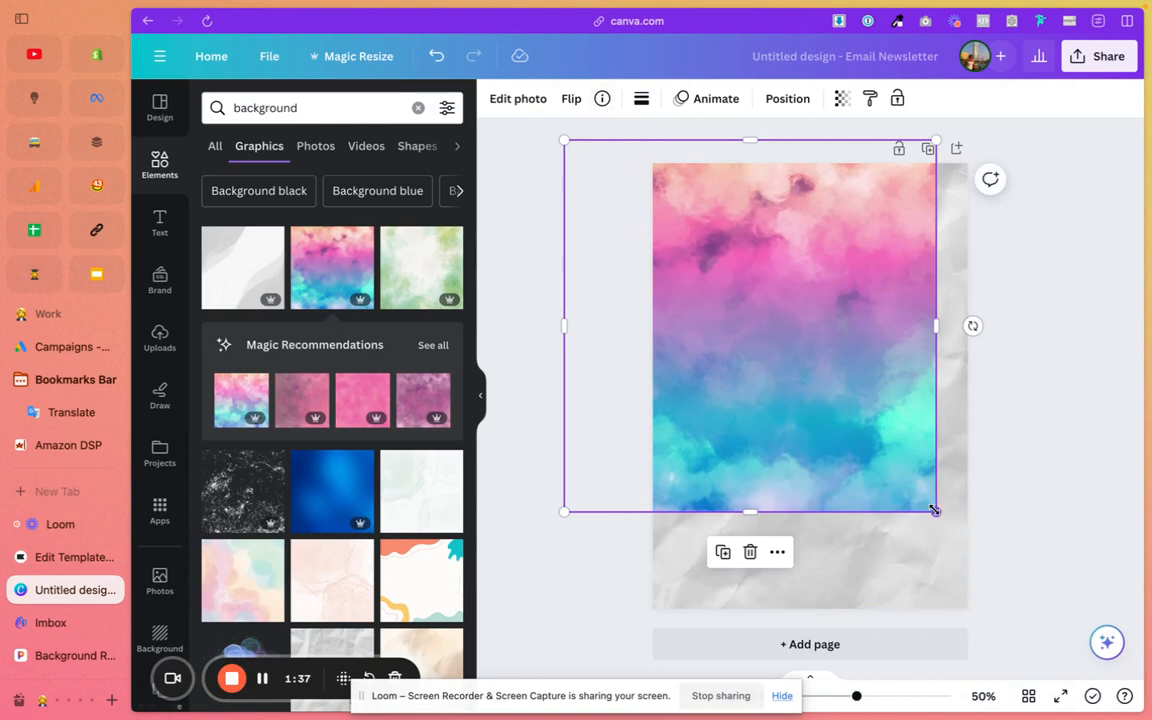
drag(934, 511, 1021, 644)
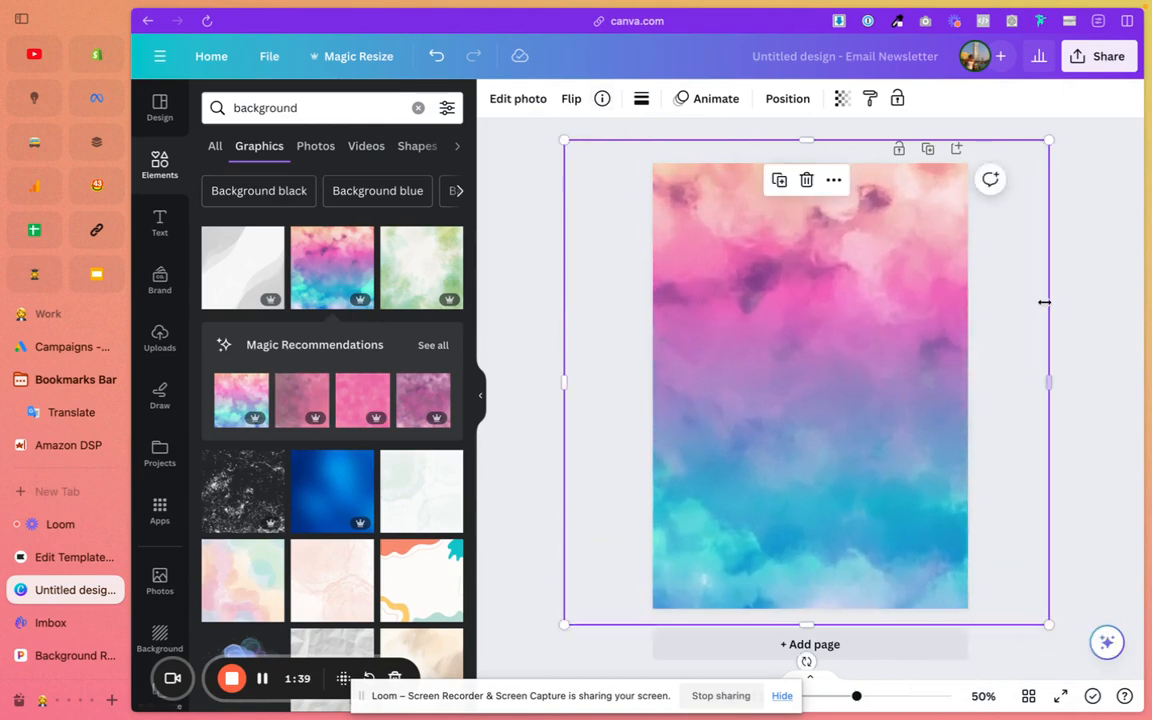
click(1083, 198)
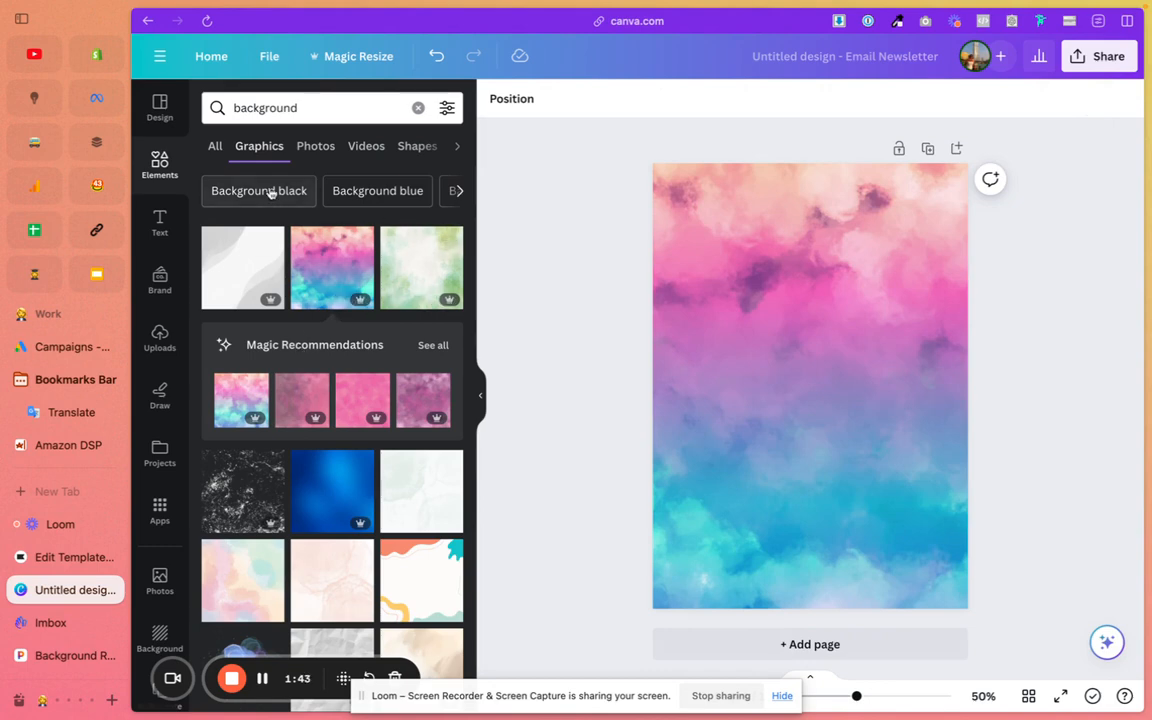
Search the graphics for "background blue" and browse the blue backgrounds
click(312, 112)
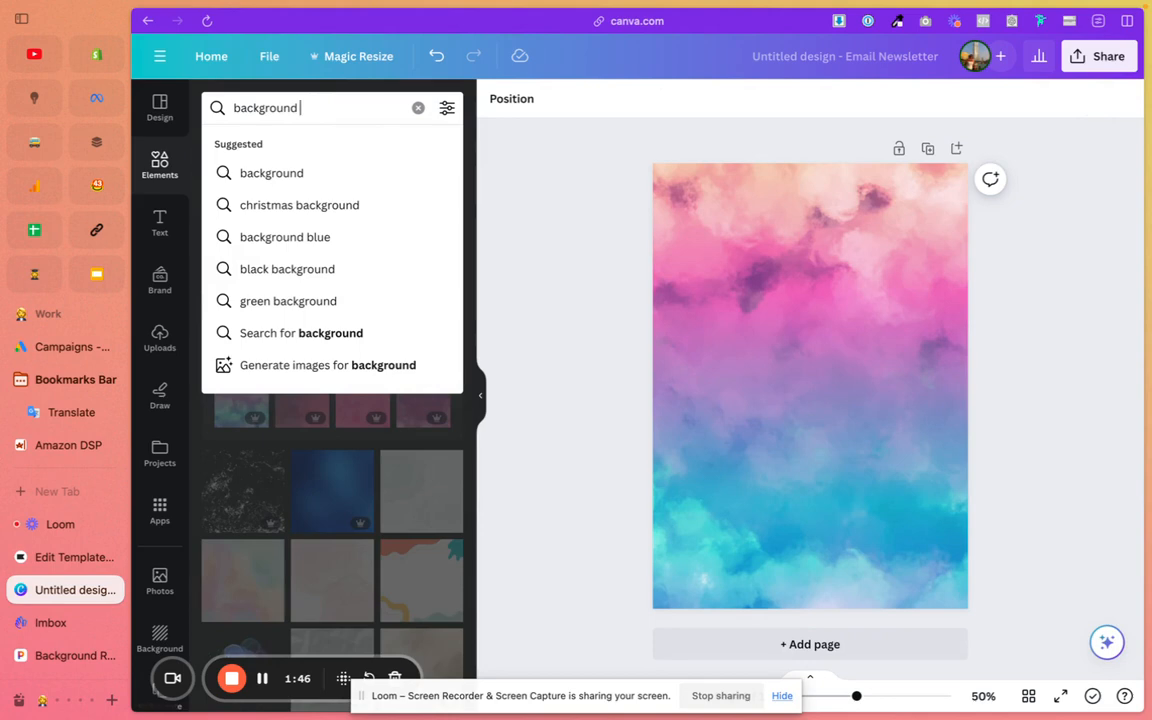
click(293, 240)
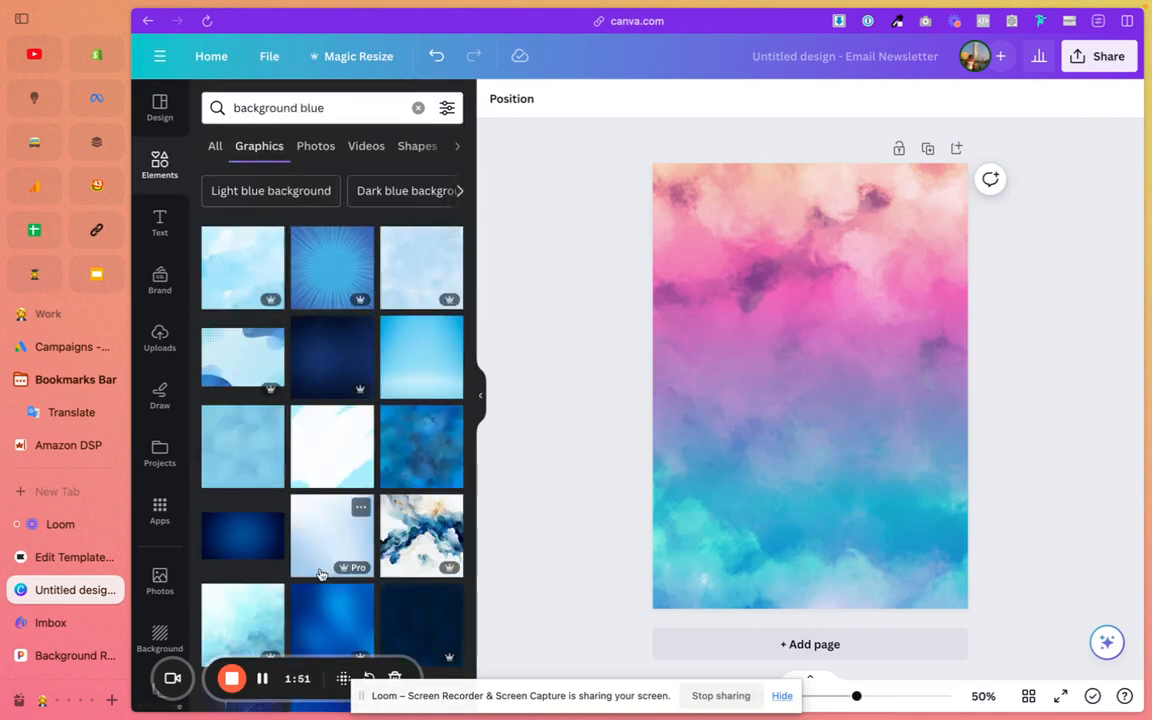
scroll(320, 575, down, 5)
scroll(320, 575, down, 5)
scroll(320, 575, up, 8)
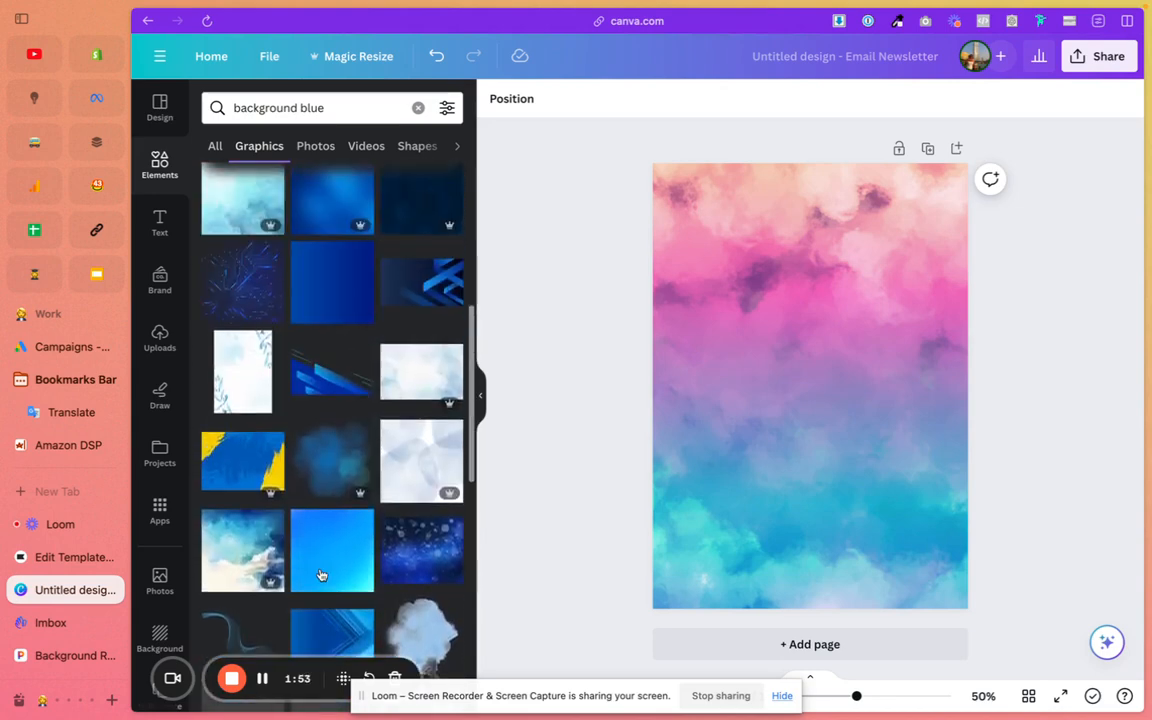
Change the graphics search to "background valentine" and run it
click(303, 108)
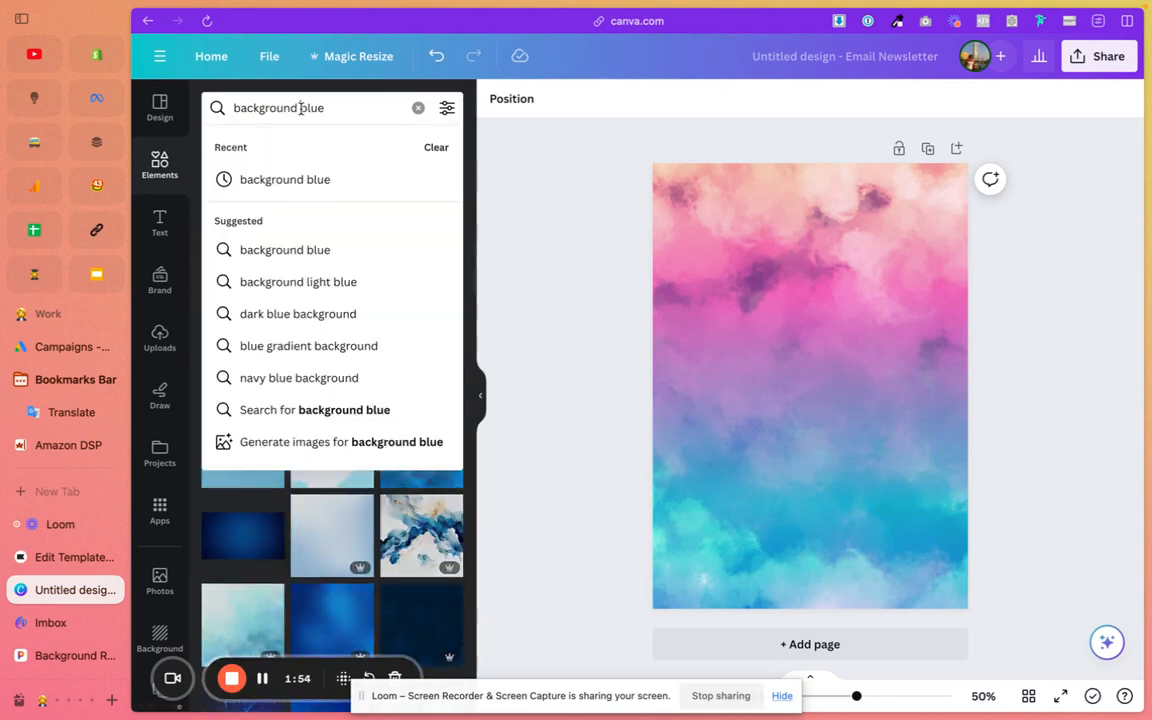
drag(301, 107, 362, 120)
text(v)
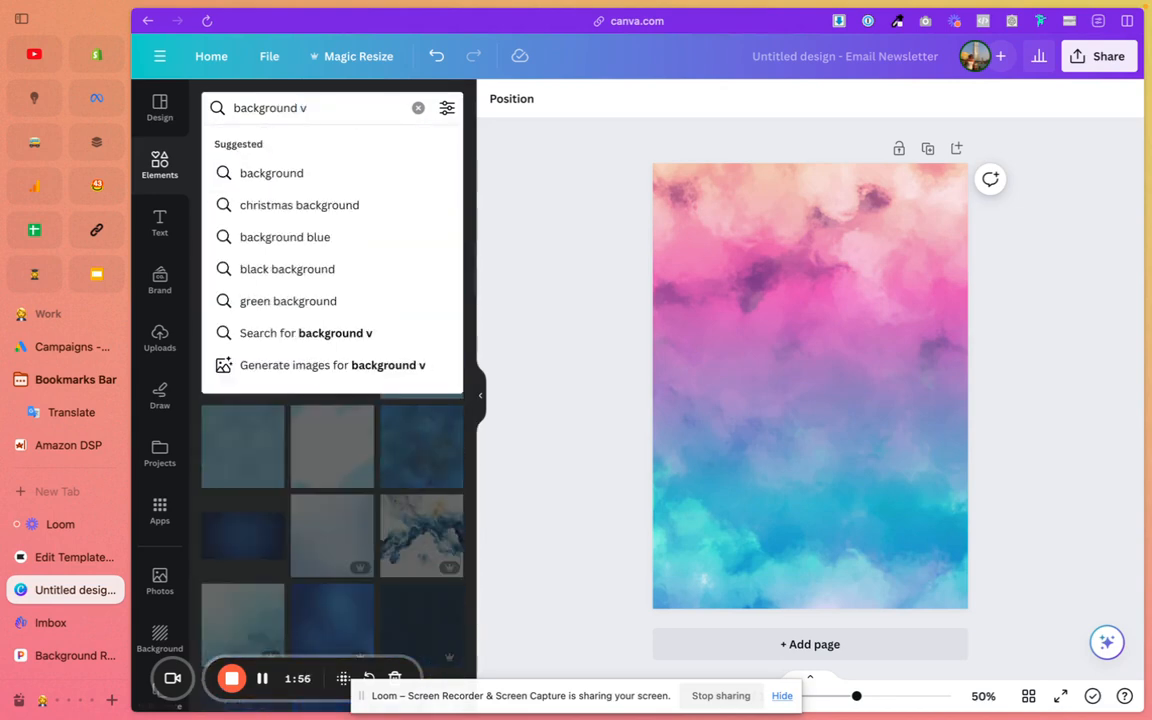
text(alentine)
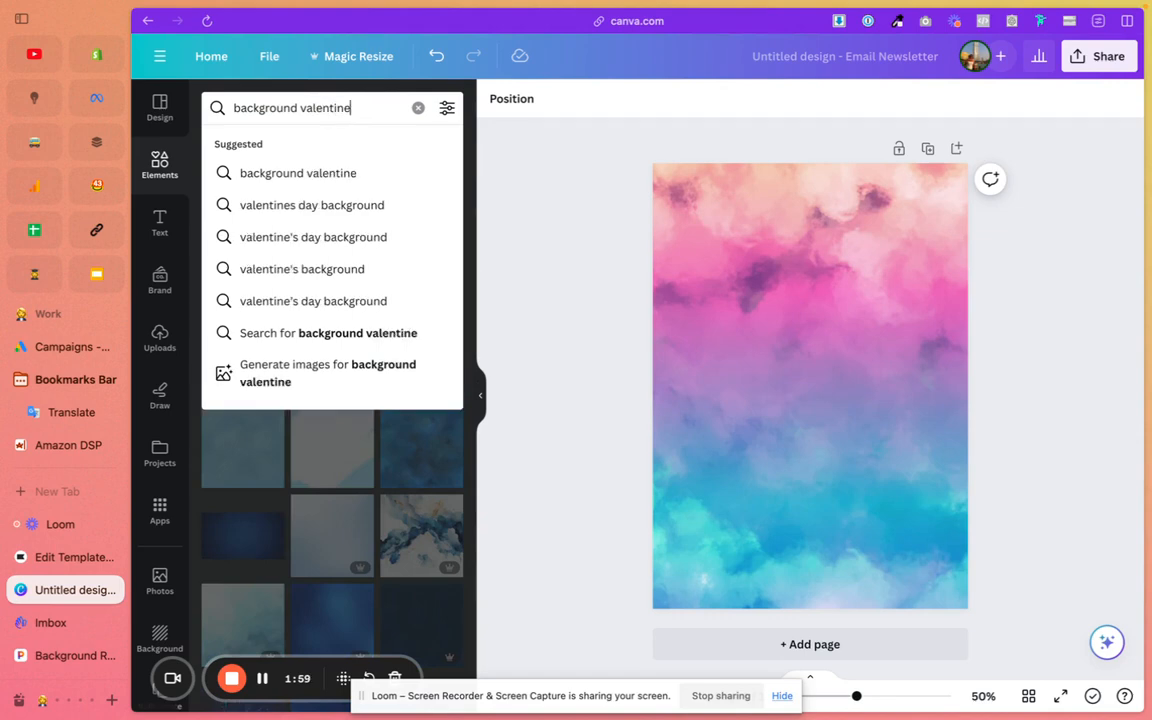
key(Return)
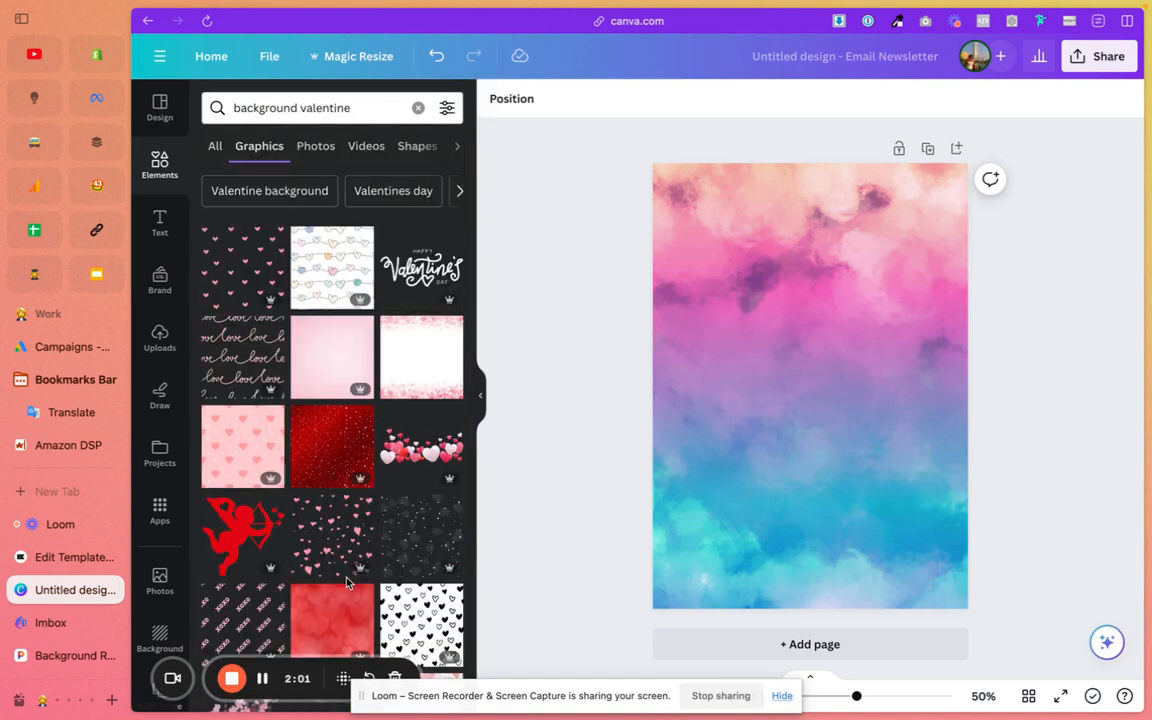
Add the pink heart pattern with white dots to the page and enlarge it to cover the whole page
click(226, 452)
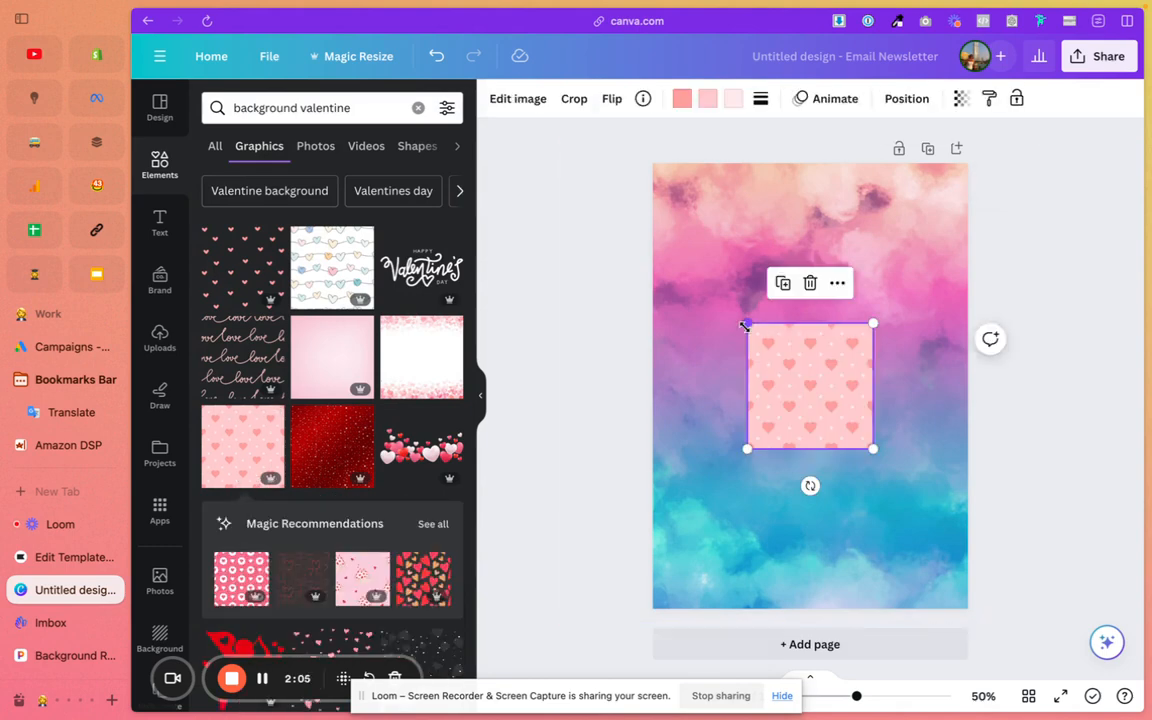
drag(747, 325, 640, 95)
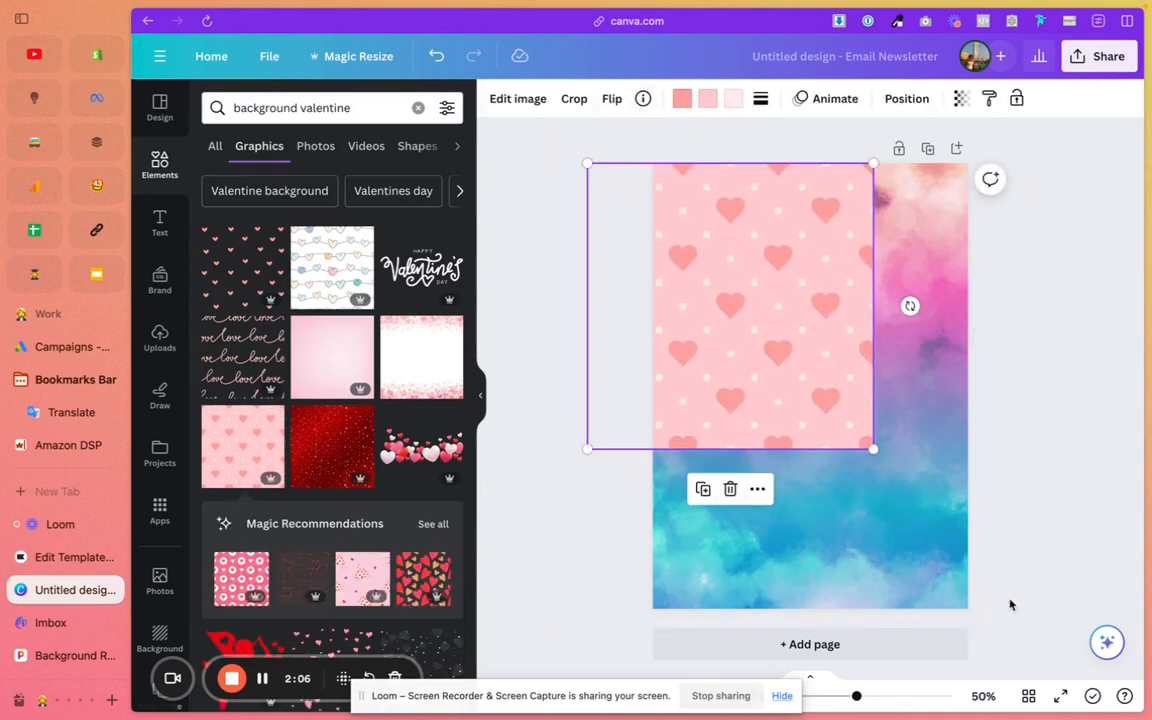
drag(870, 446, 999, 636)
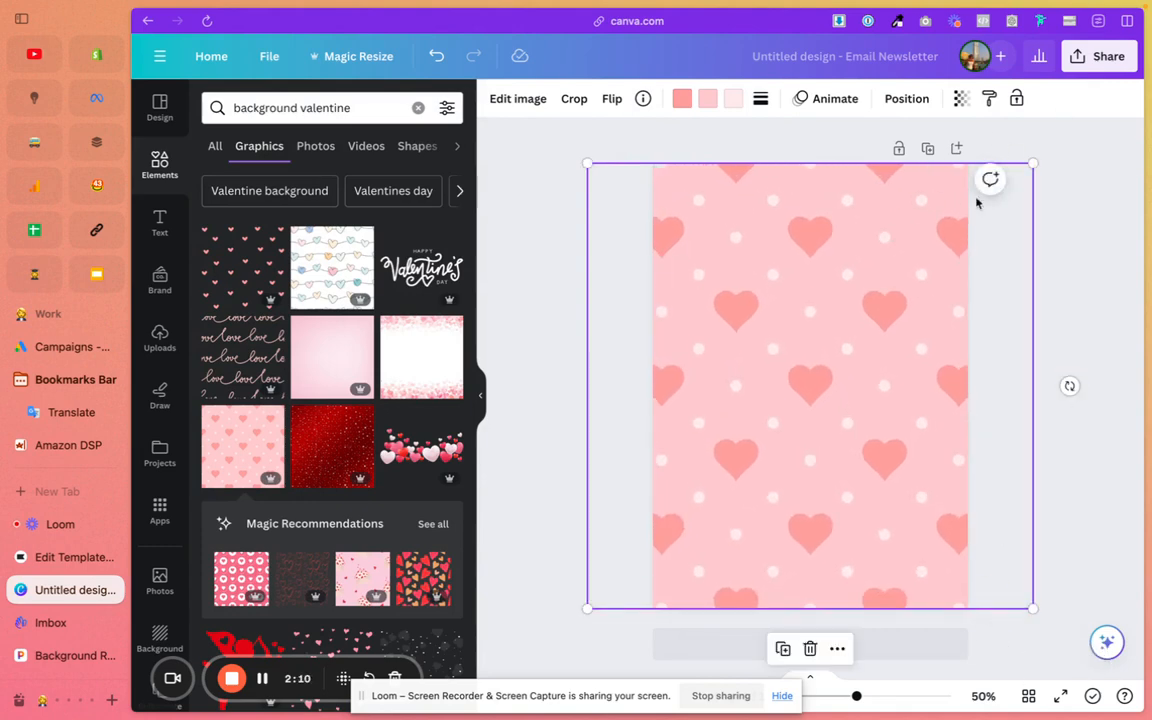
click(1080, 245)
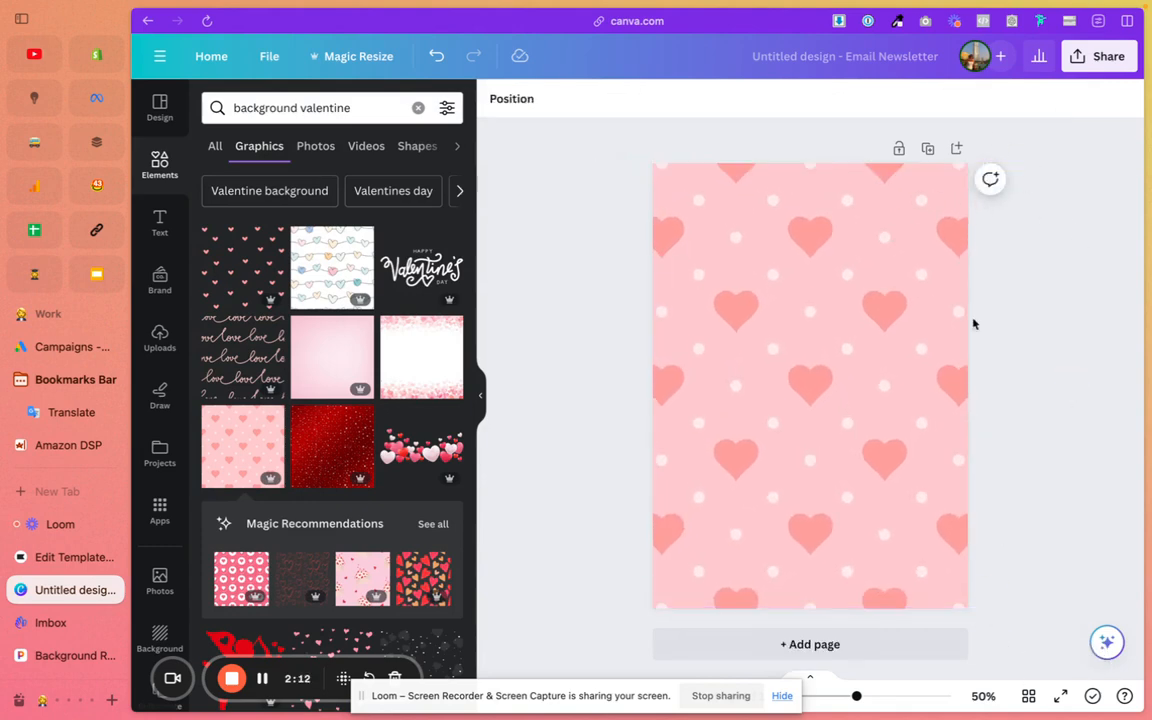
Download the heart-pattern design as a PNG at size 1
click(1095, 56)
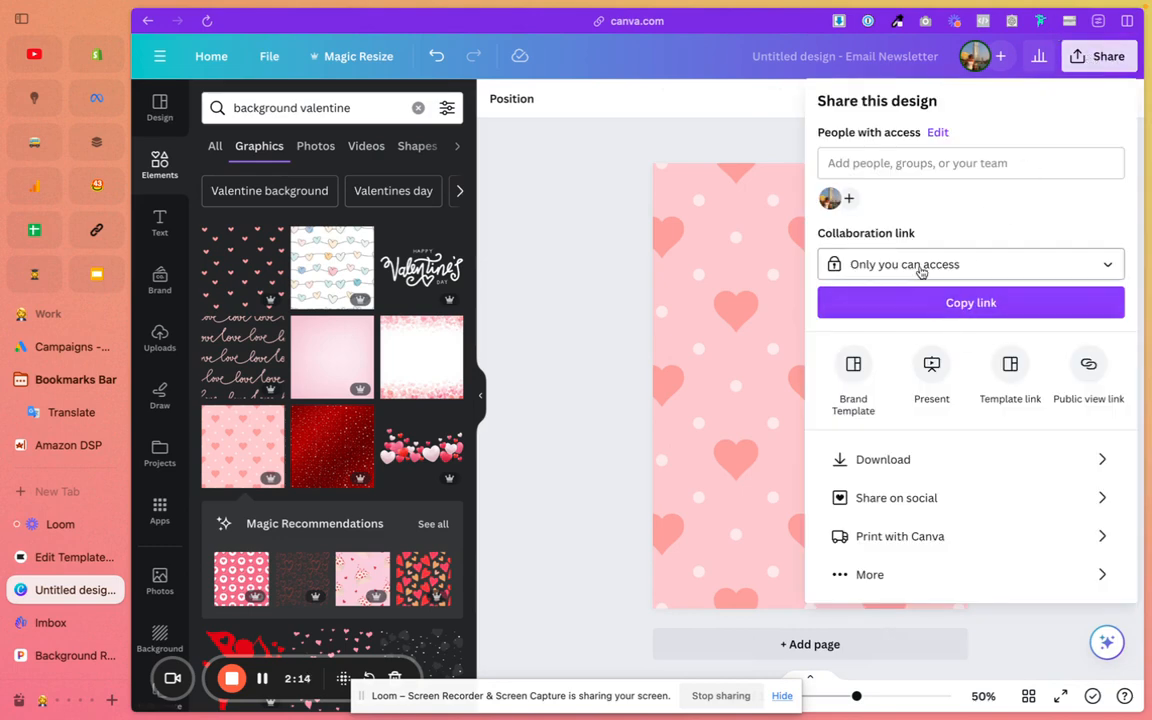
click(935, 465)
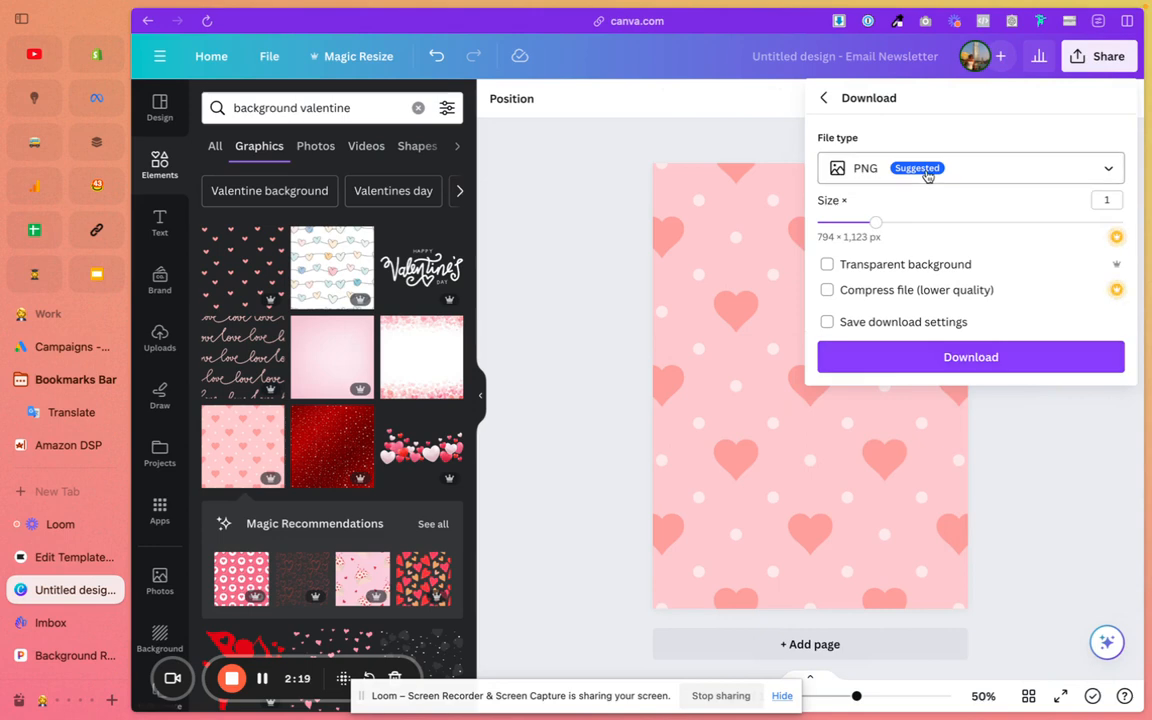
click(930, 362)
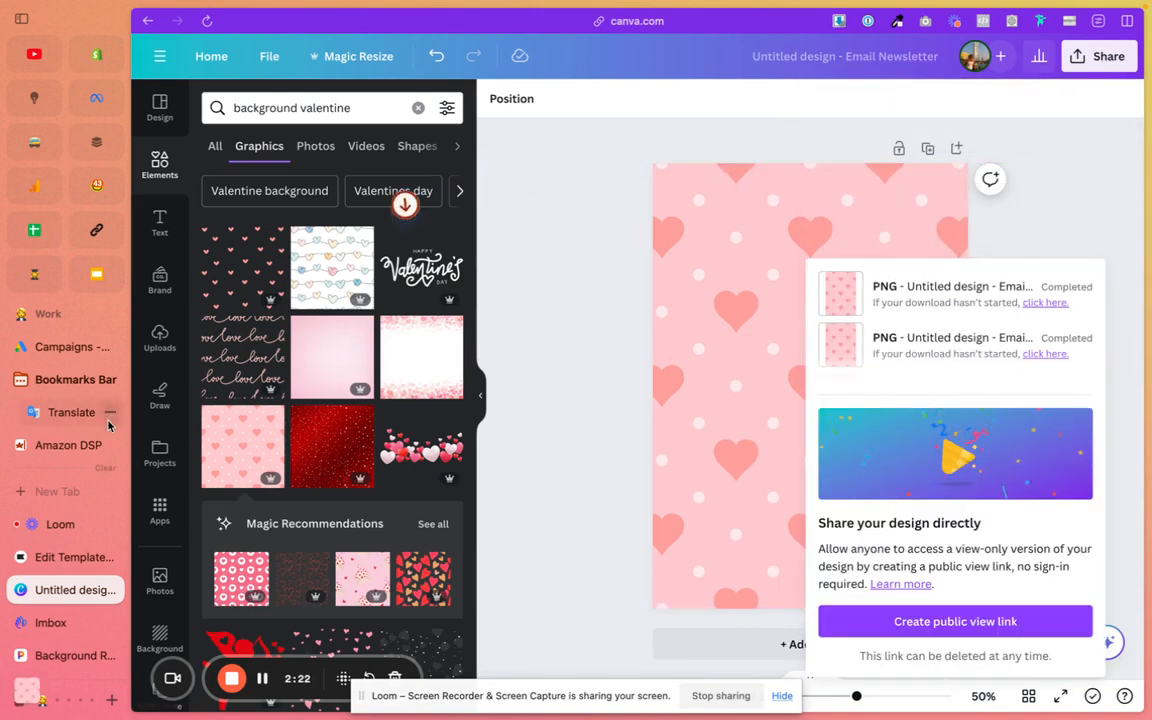
Switch to the Klaviyo template and replace its background image by uploading "Untitled design (3).png" from the Downloads folder
click(57, 560)
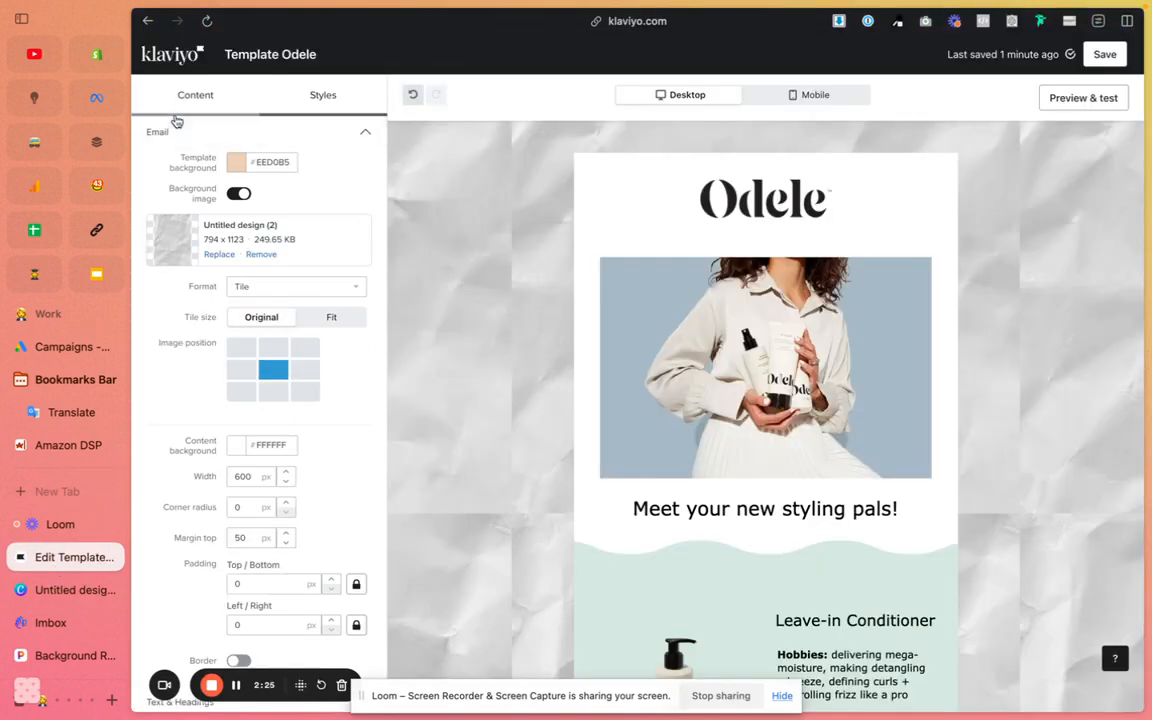
click(219, 255)
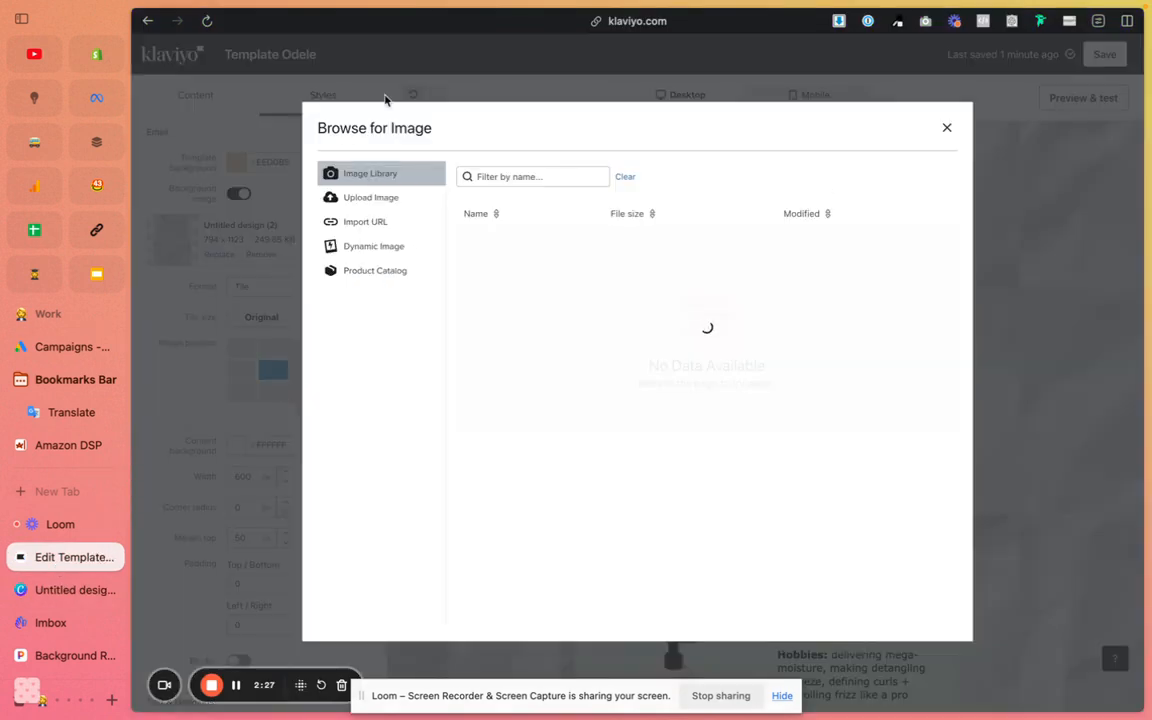
click(368, 197)
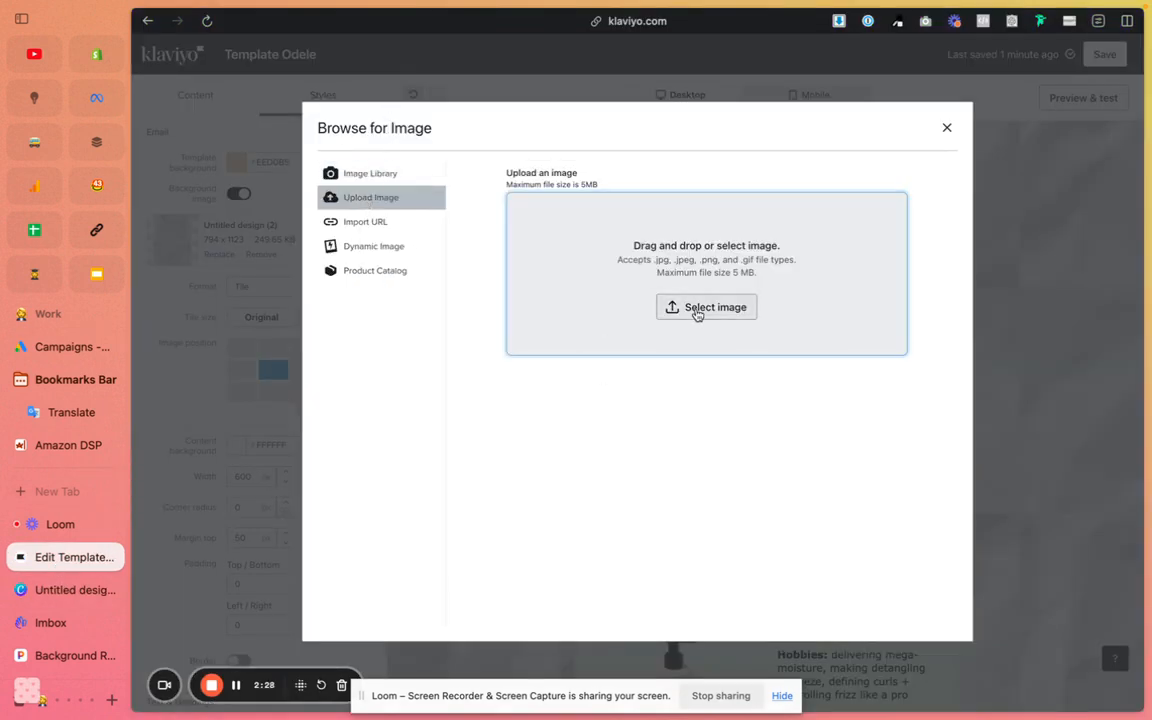
click(697, 310)
click(252, 264)
key(space)
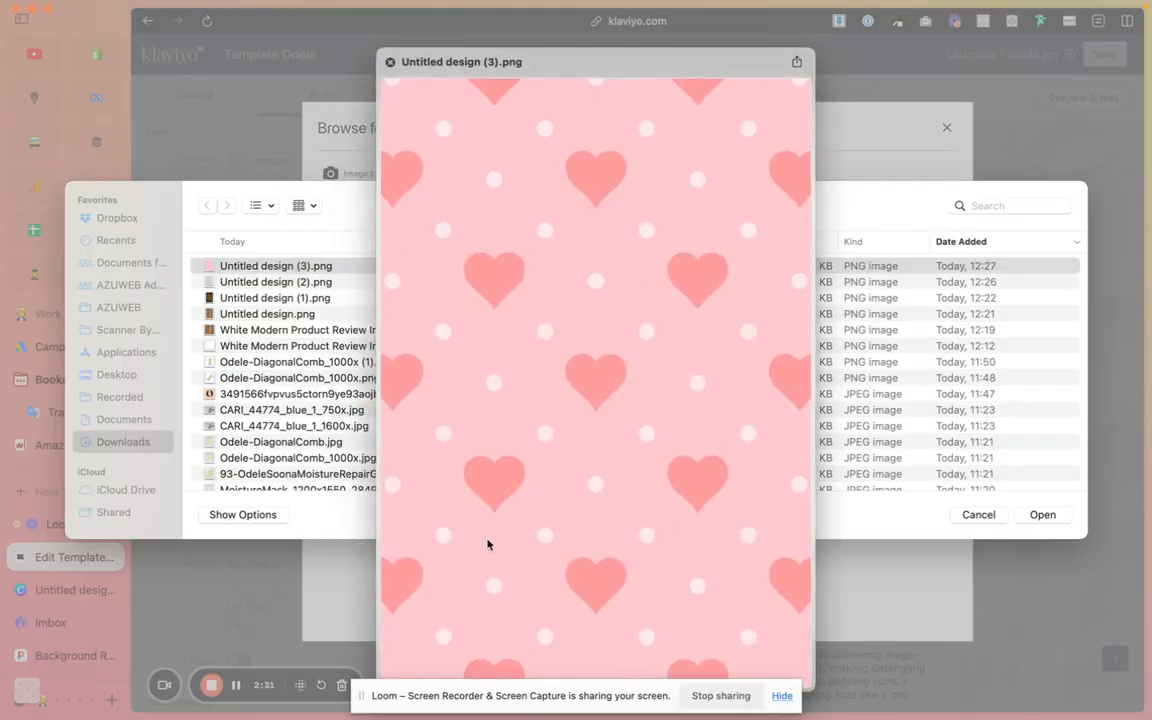
key(space)
click(1040, 515)
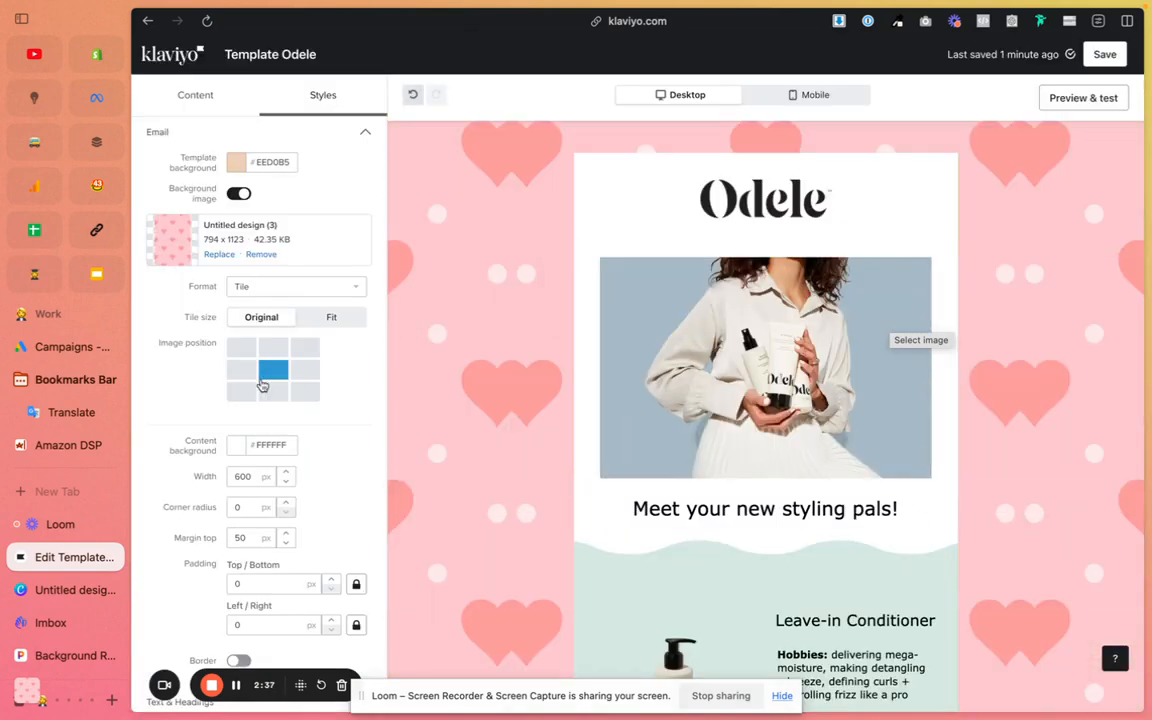
Try the Fill and Fit formats for the background image and check the Fit version along the email
click(264, 287)
click(251, 345)
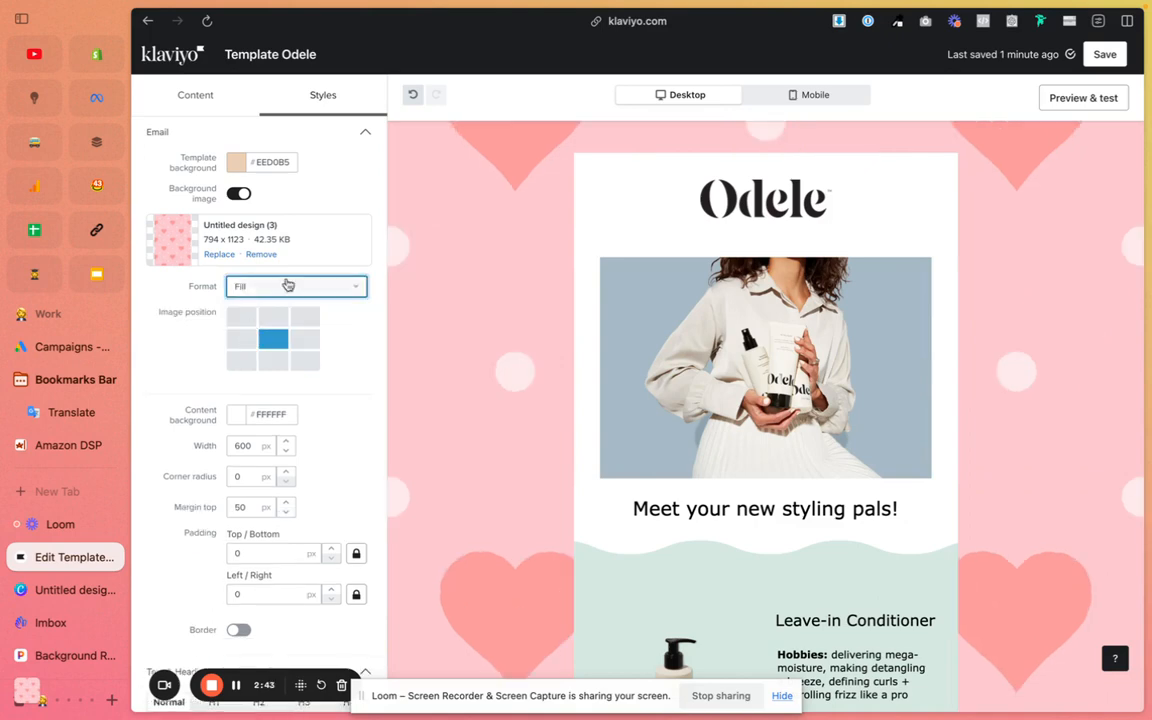
click(275, 289)
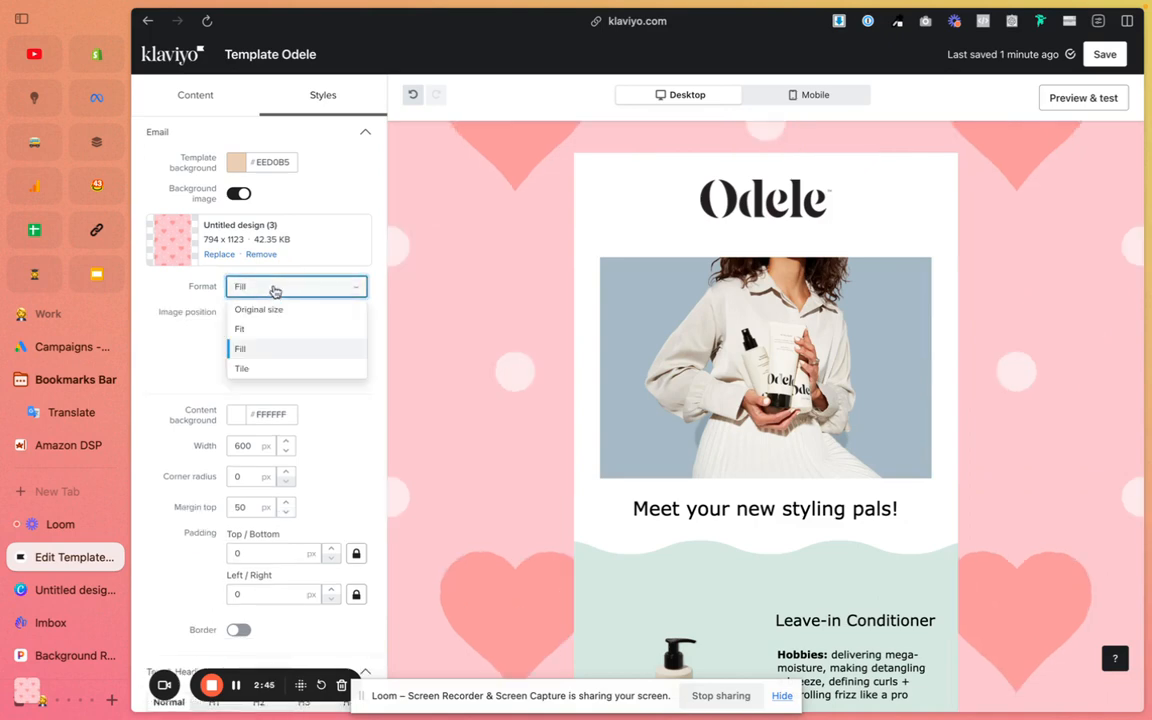
click(265, 330)
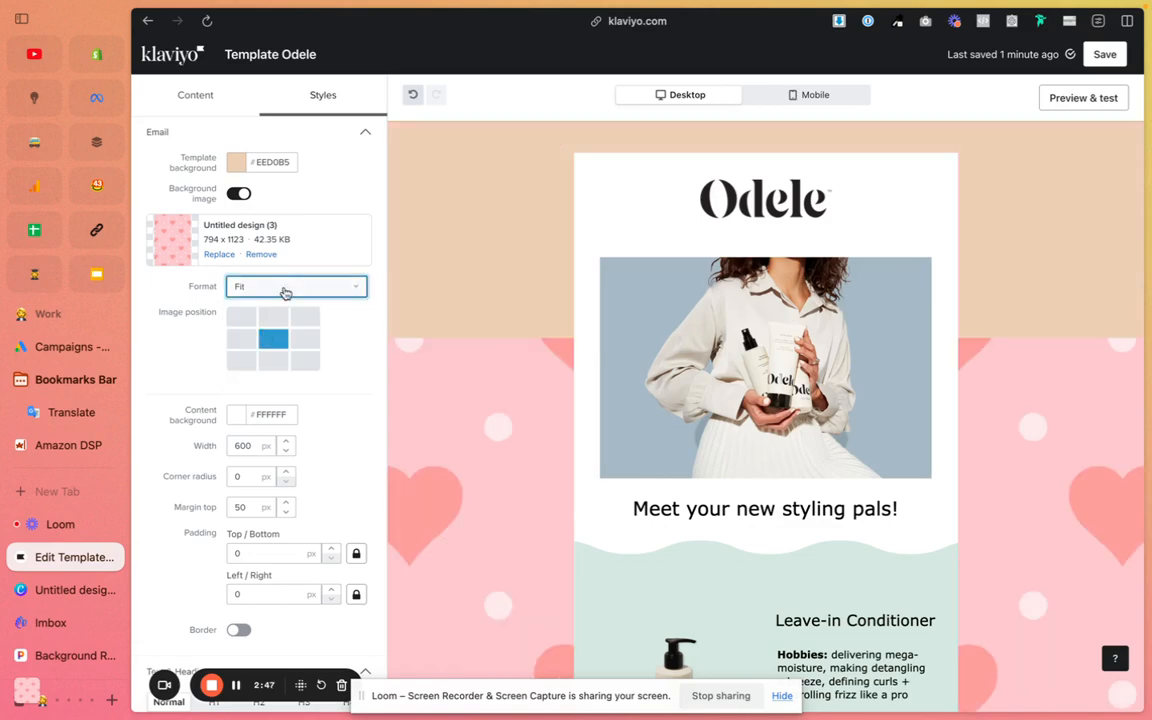
scroll(435, 496, down, 12)
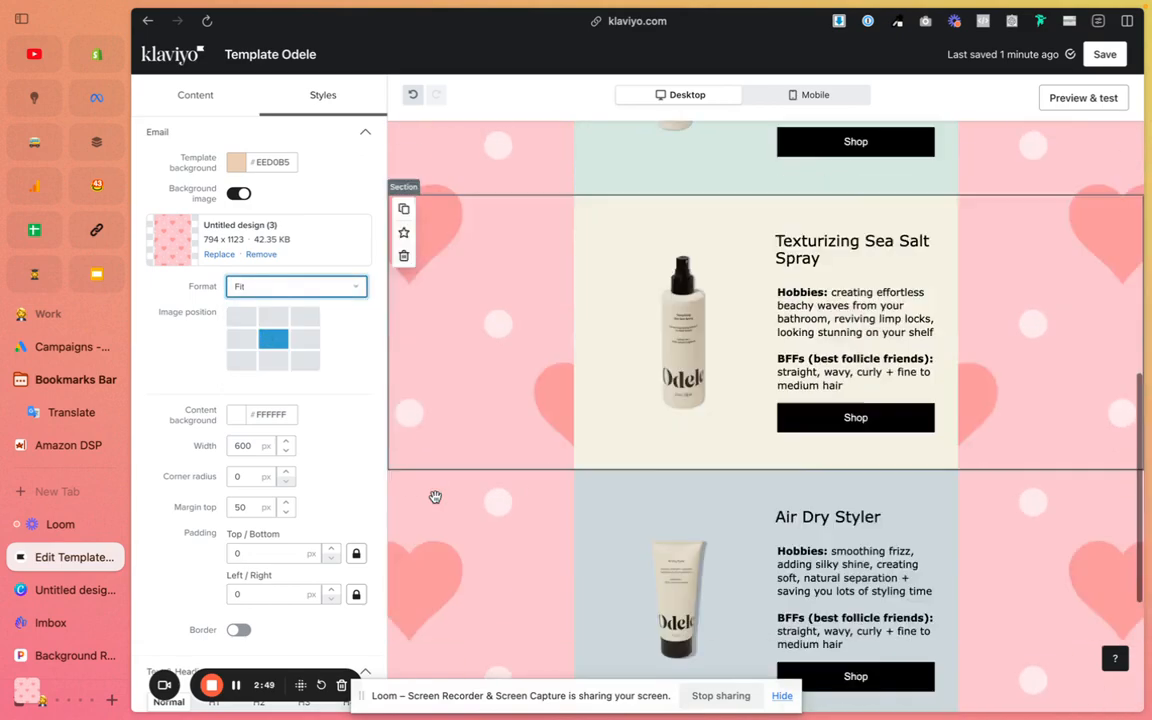
scroll(435, 496, up, 5)
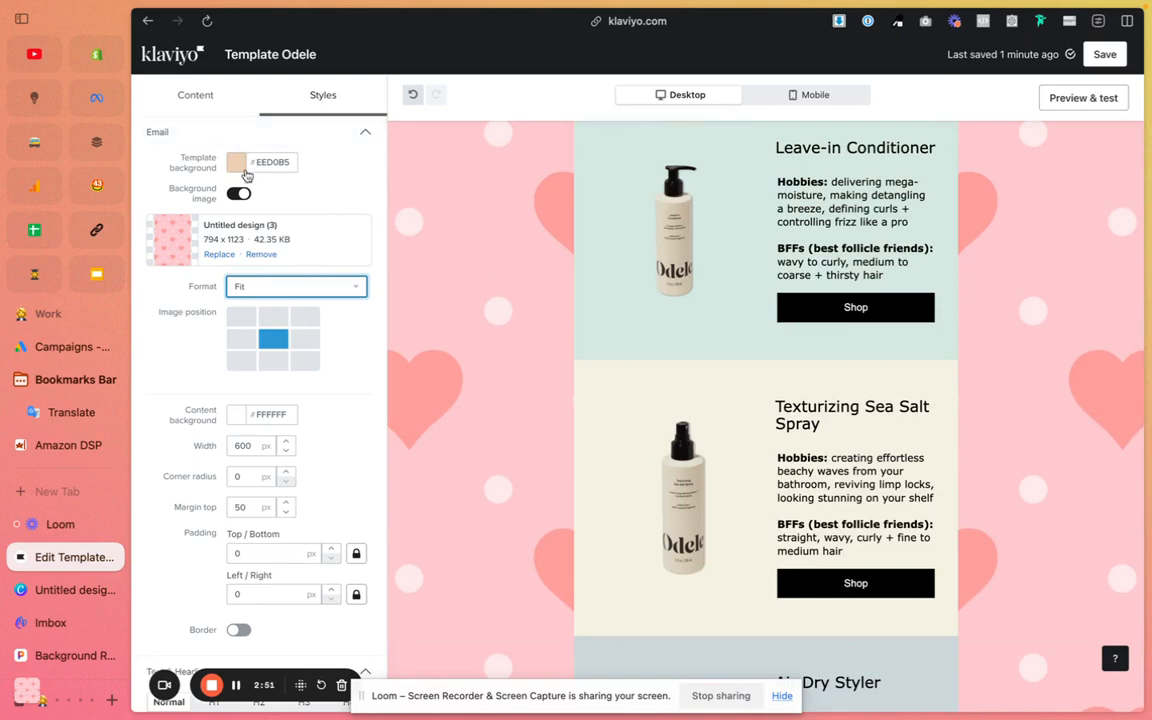
Set the background image format to Fill and check the email in the desktop and mobile views
click(292, 287)
click(262, 352)
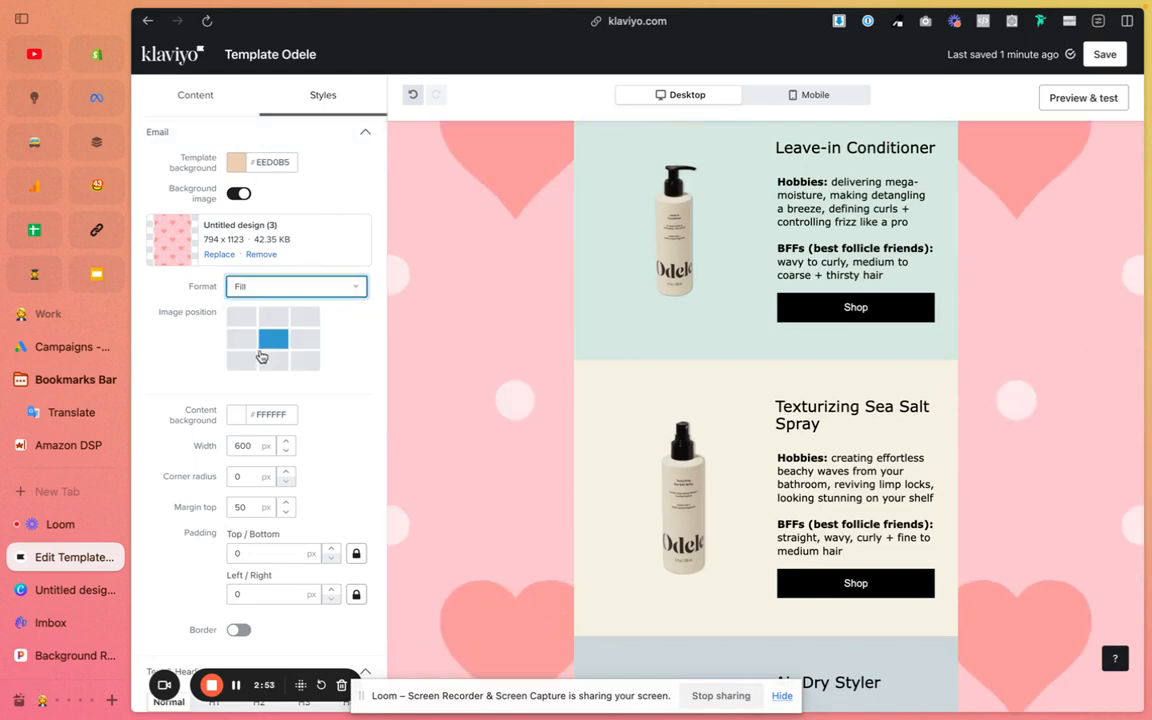
scroll(573, 455, up, 5)
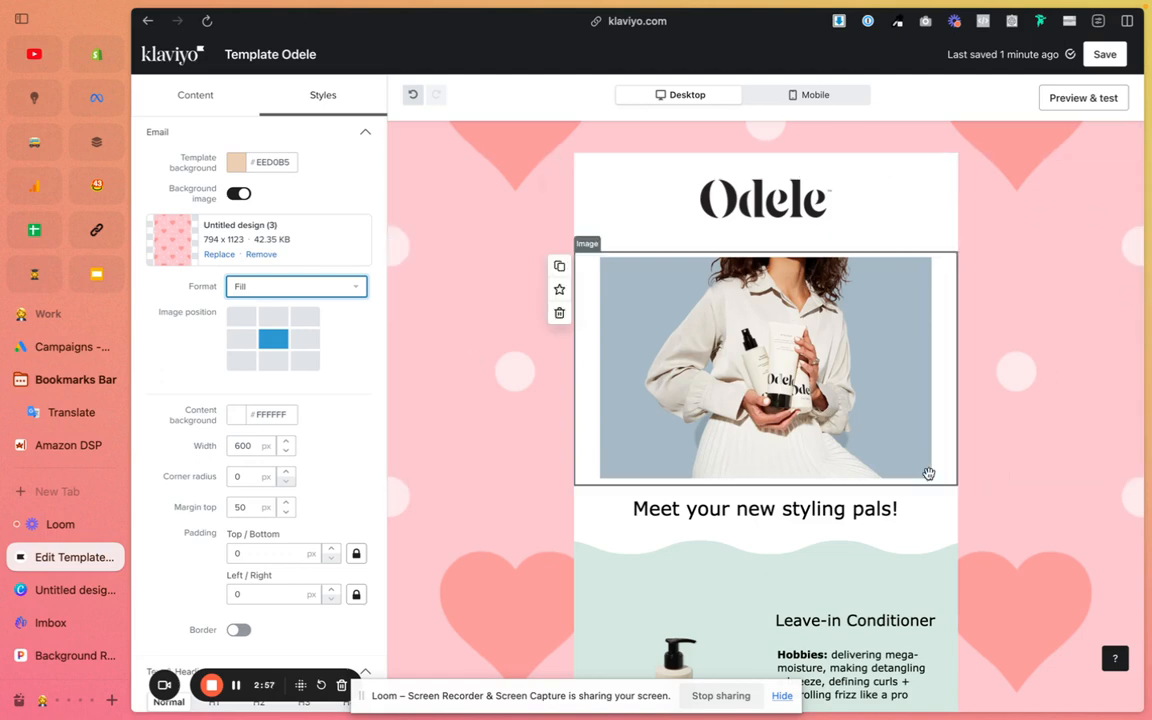
scroll(932, 480, down, 10)
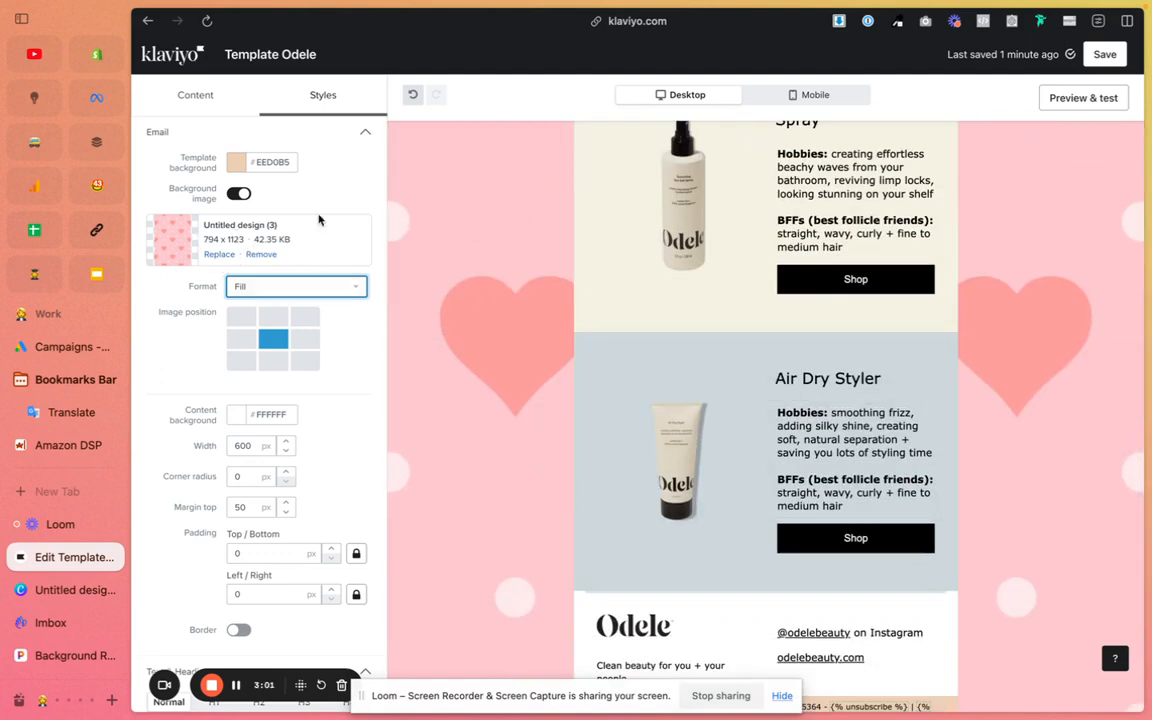
scroll(1093, 453, up, 10)
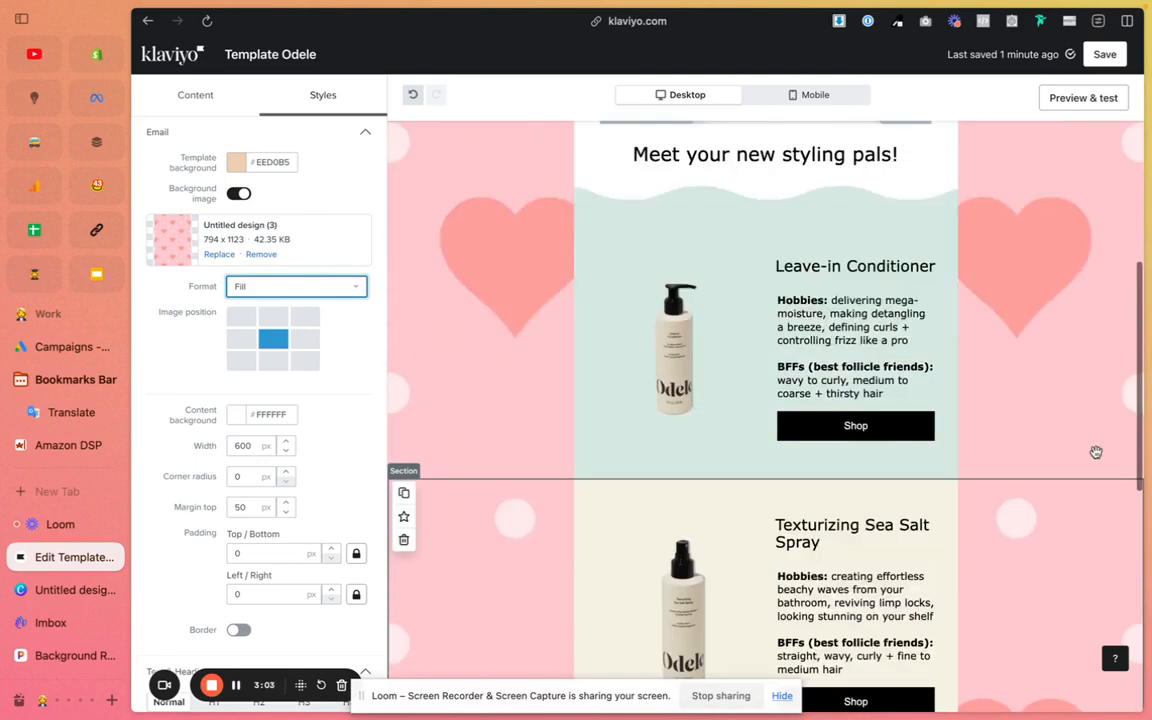
click(806, 95)
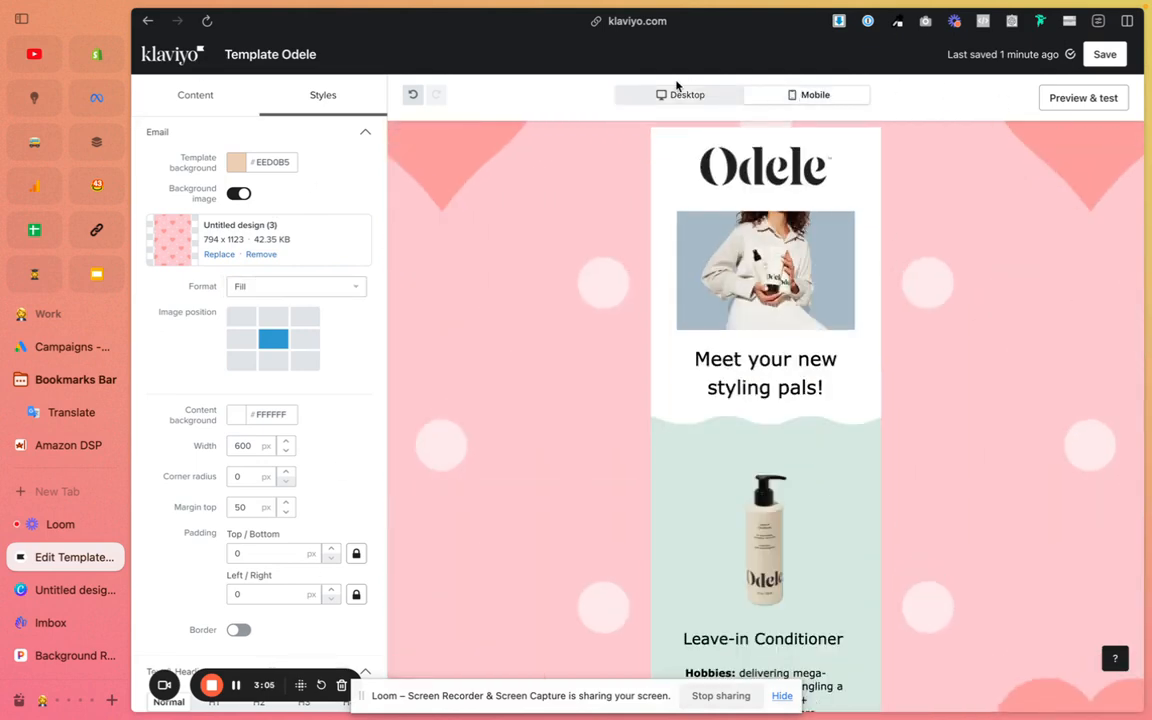
click(677, 95)
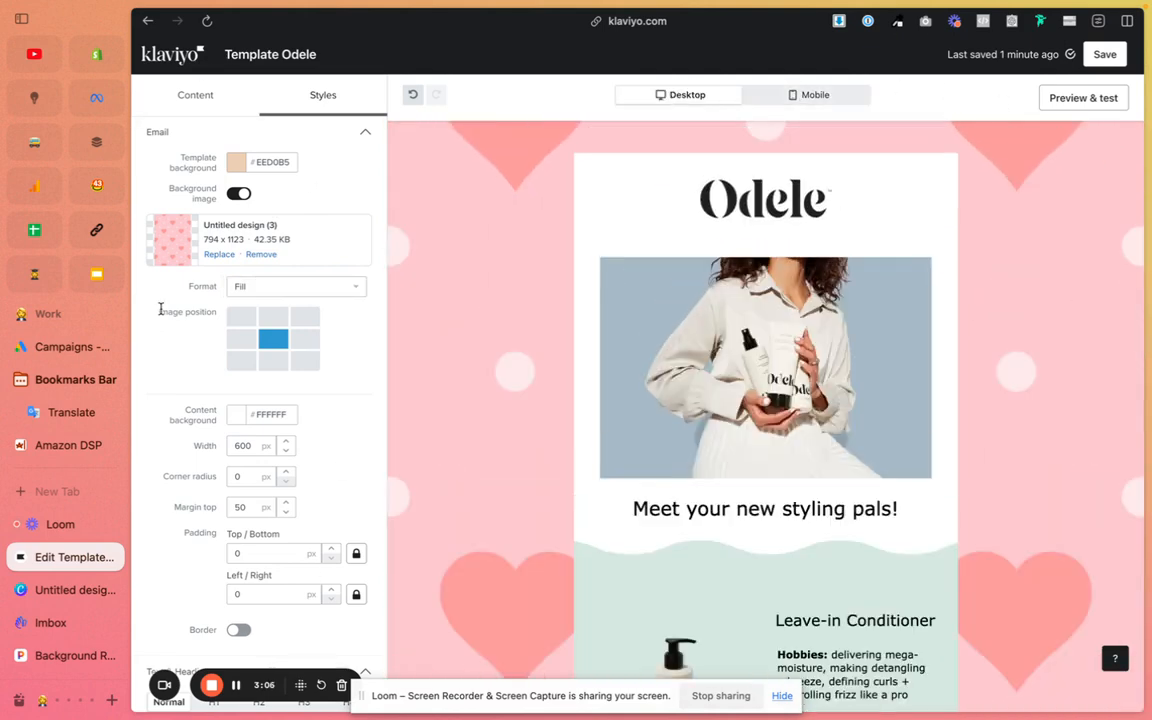
Switch to the Canva design, enlarge the heart pattern slightly, and add the small pink scattered-hearts graphic on top of it
click(57, 591)
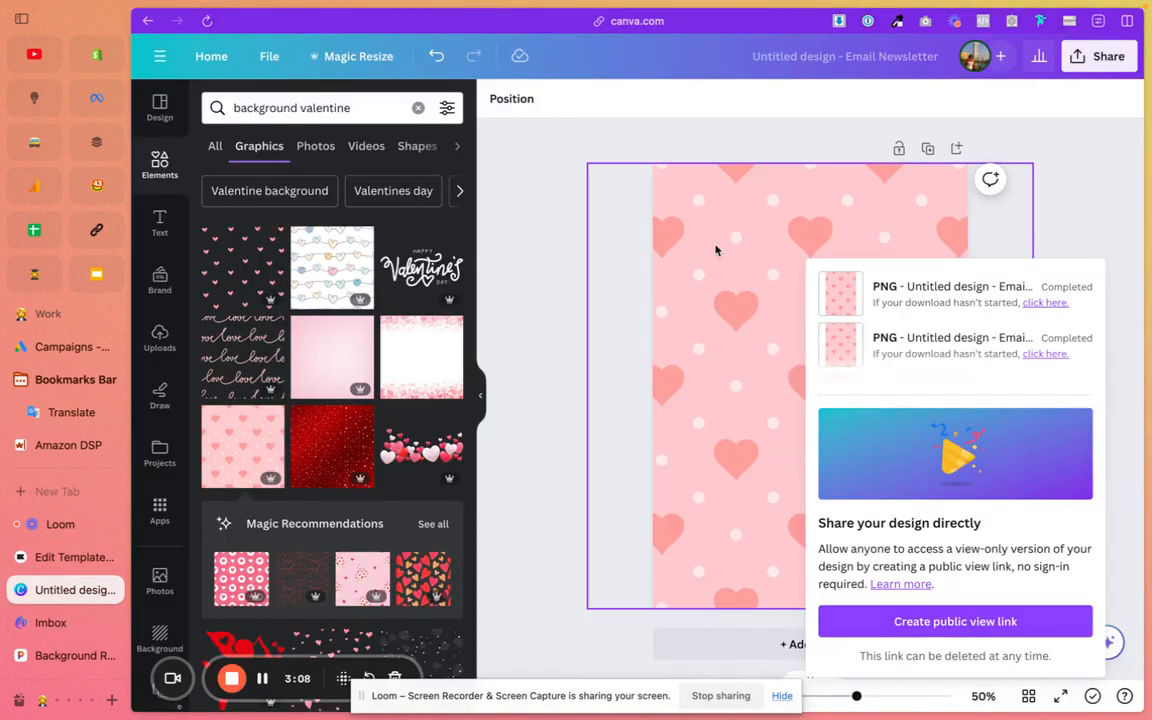
click(720, 300)
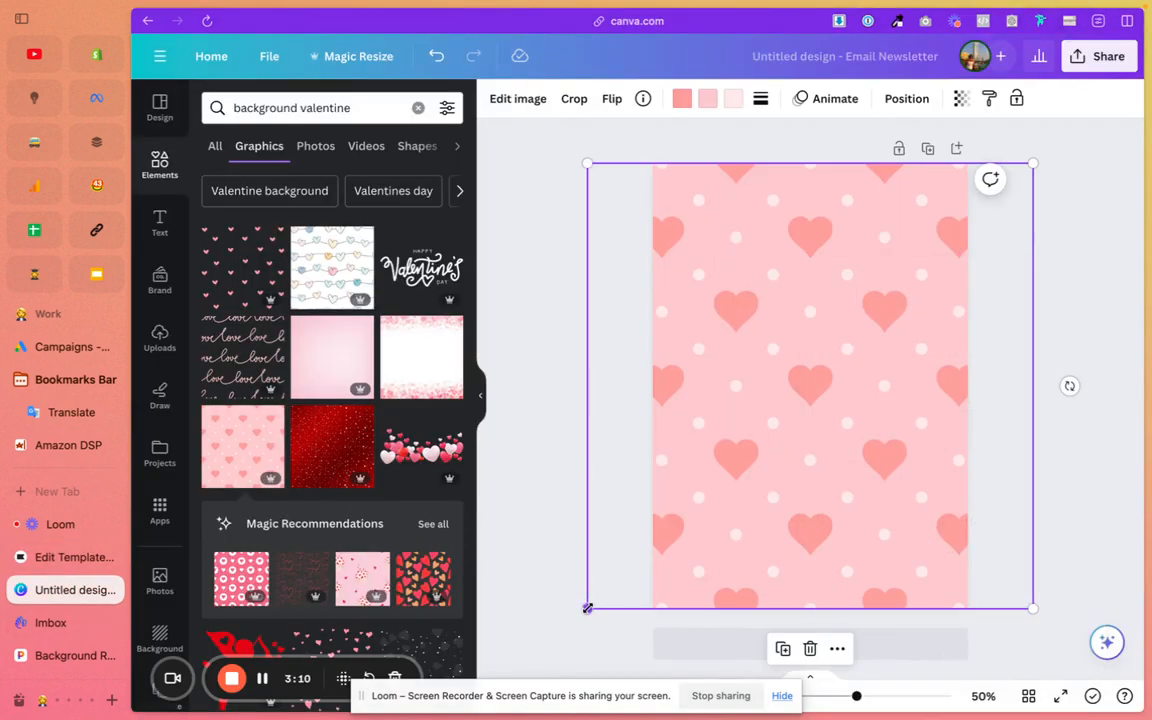
mouse_move(587, 608)
mouse_down()
mouse_move(627, 566)
mouse_move(571, 624)
mouse_up()
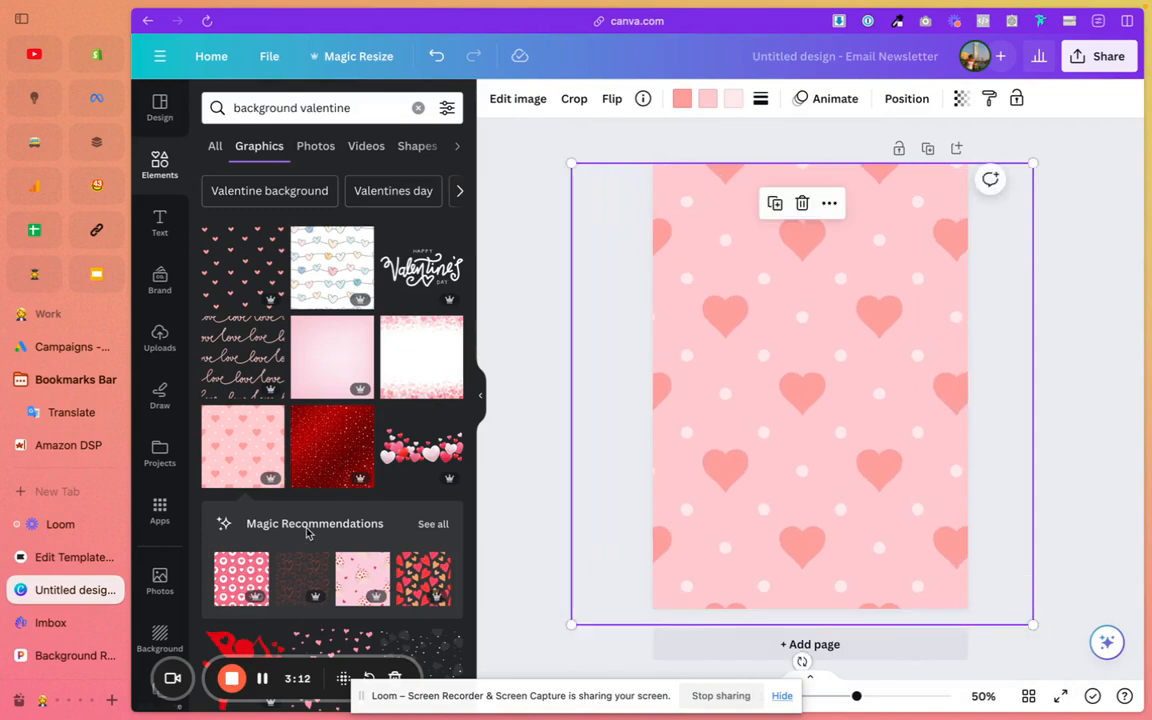
click(246, 263)
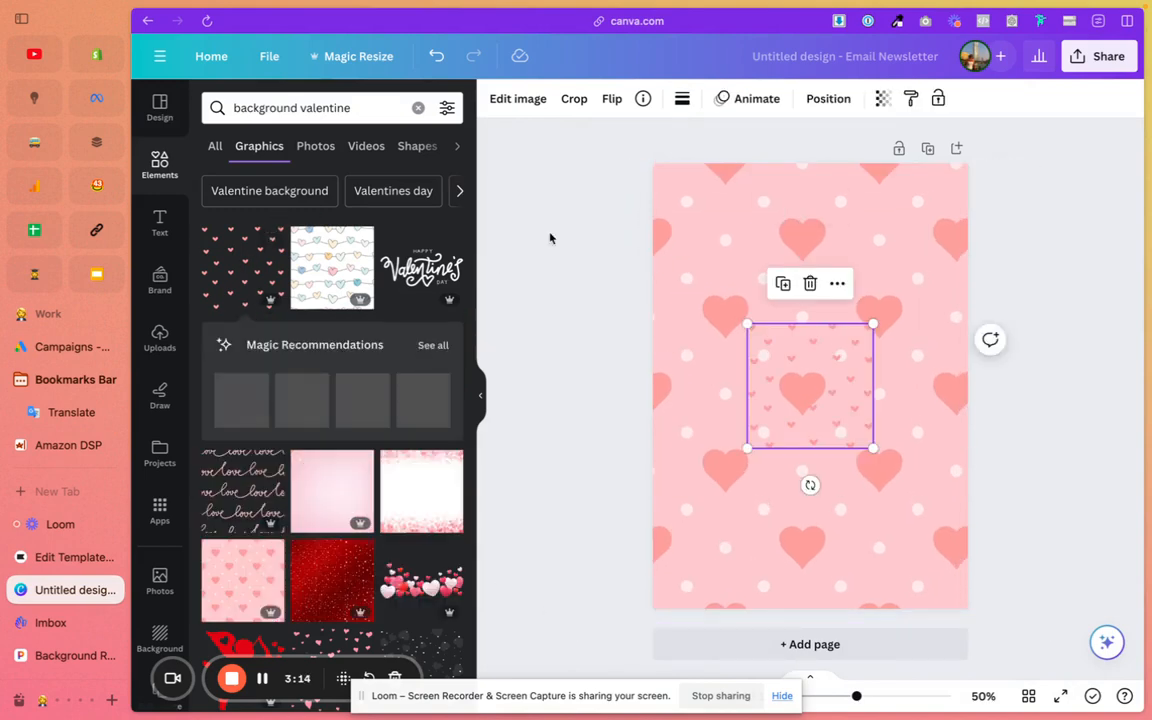
click(673, 308)
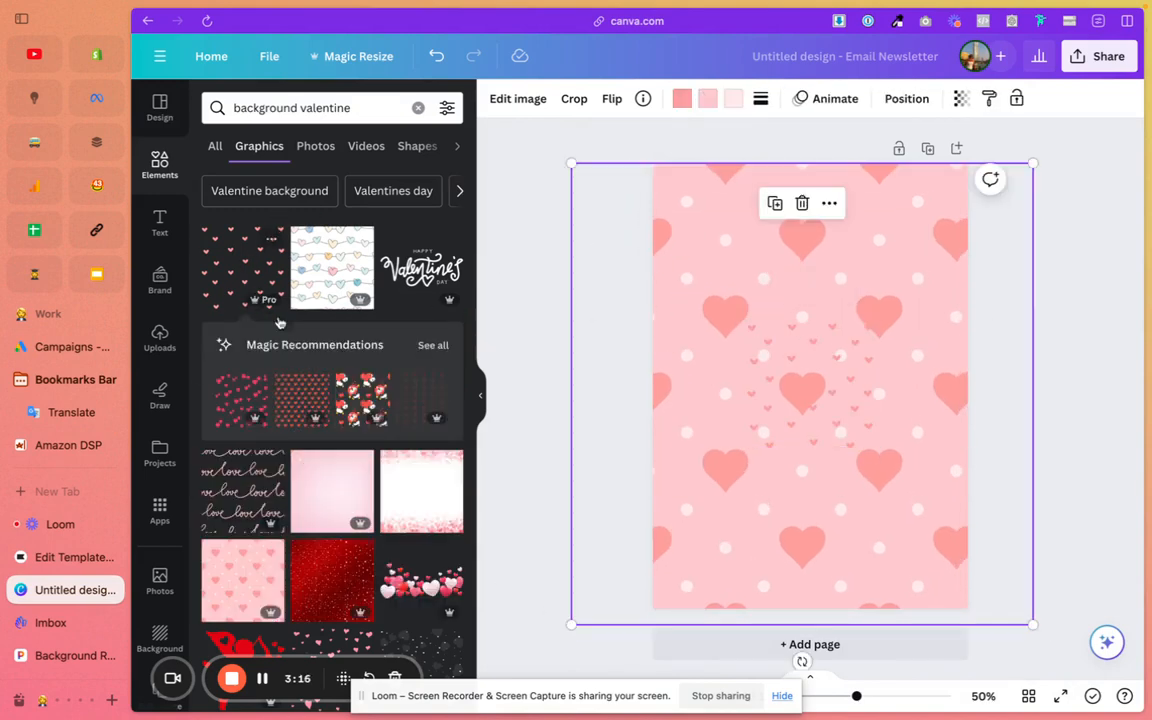
Switch to the Klaviyo template and replace the background image with the library's wood image "White Modern Product Review Instagram Post (1)"
click(66, 557)
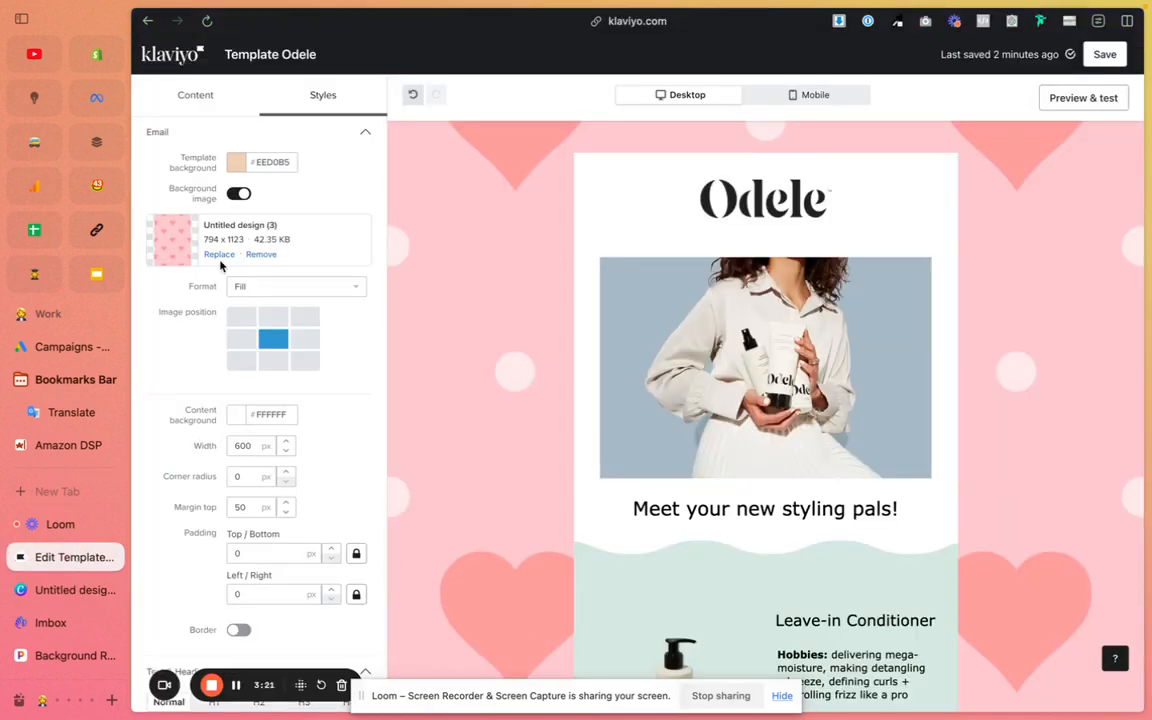
click(219, 256)
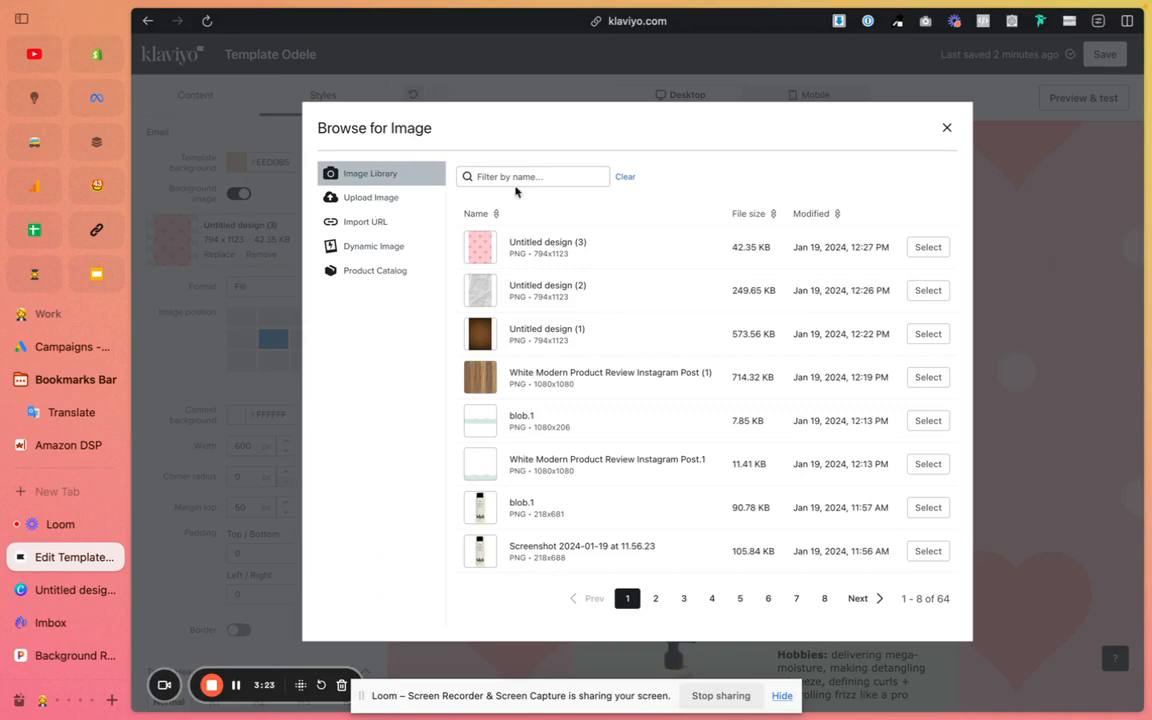
click(931, 378)
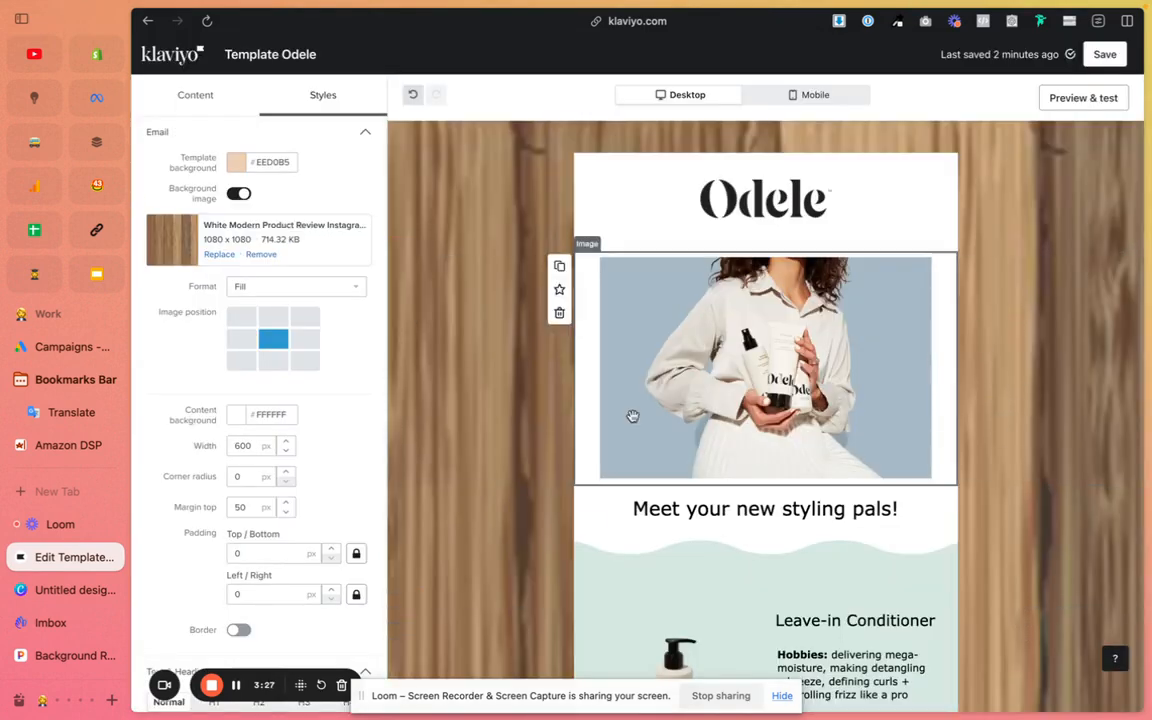
Try the Fit format for the wood background image, set the format to Tile, and check the email down to its footer
click(250, 287)
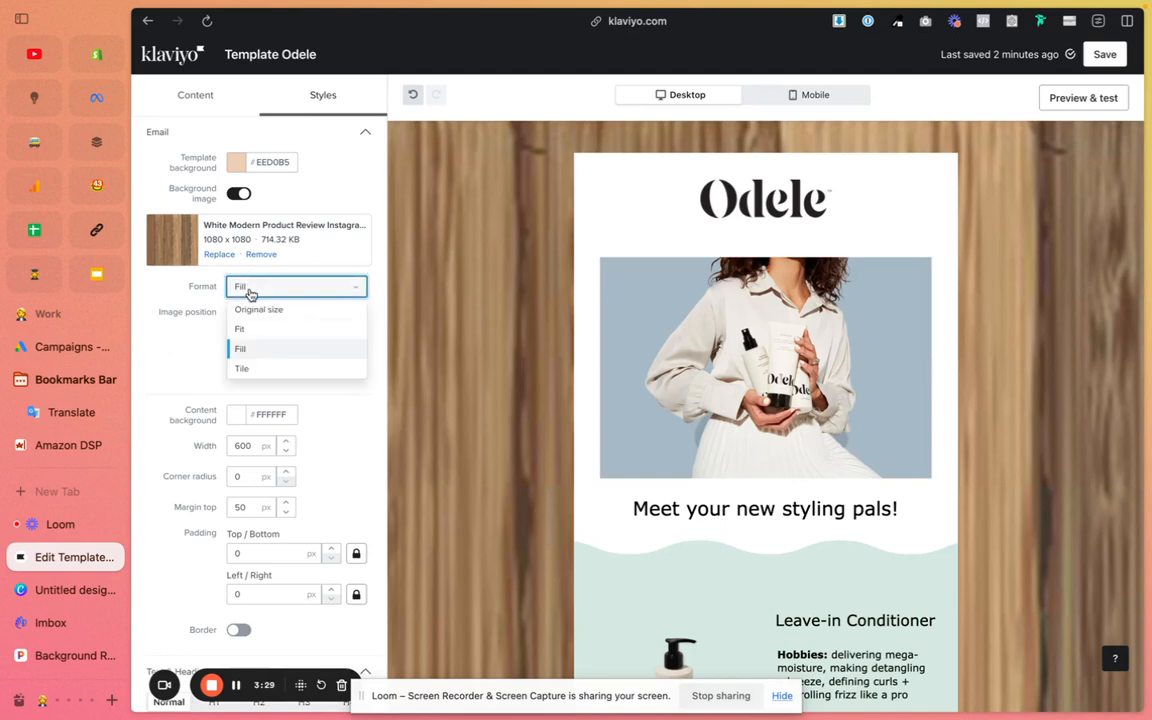
click(252, 322)
click(265, 293)
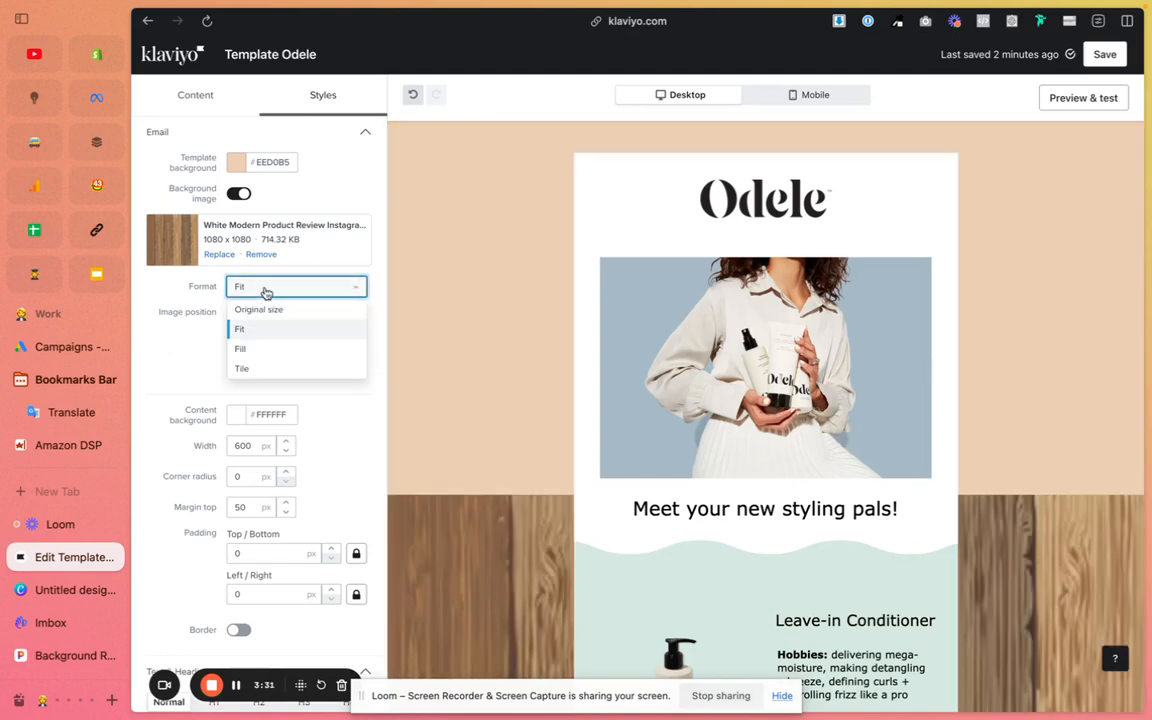
click(246, 369)
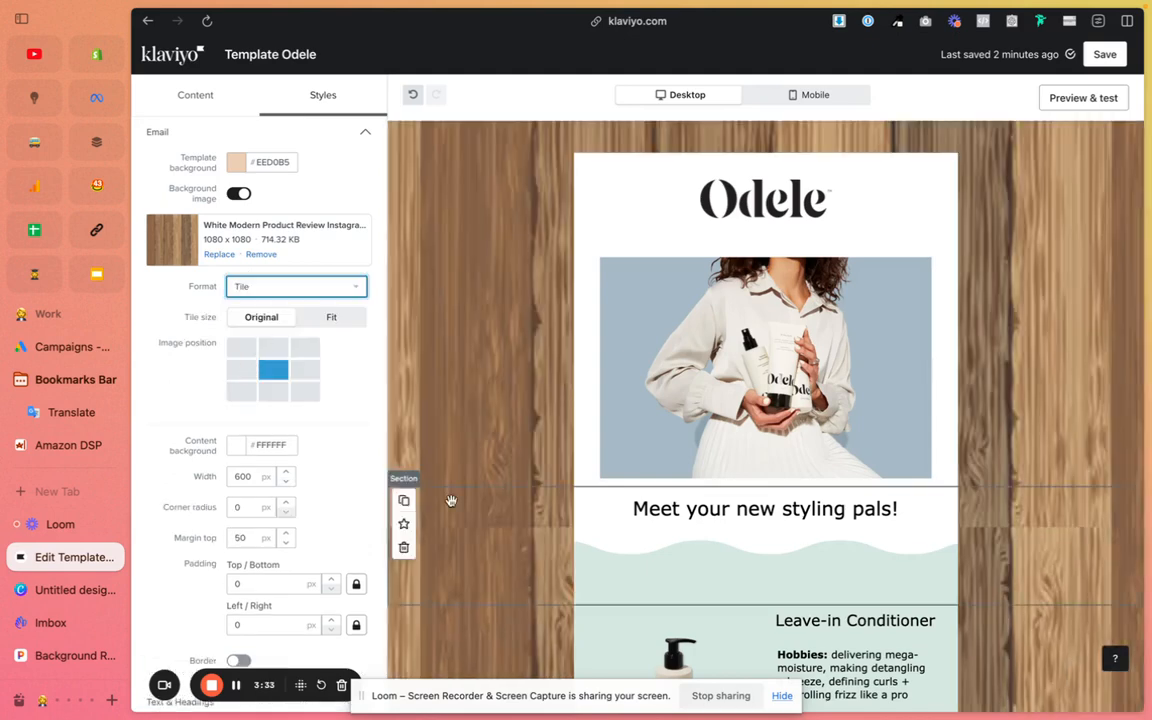
scroll(1093, 552, down, 10)
scroll(1093, 548, down, 3)
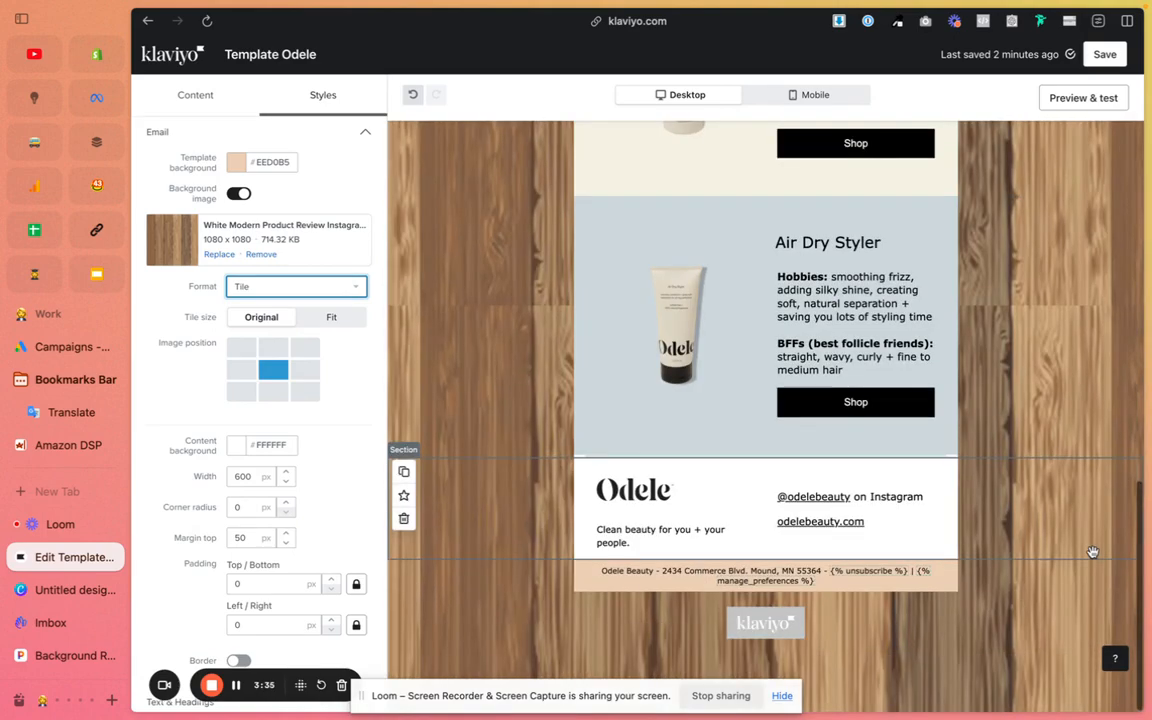
scroll(452, 386, up, 10)
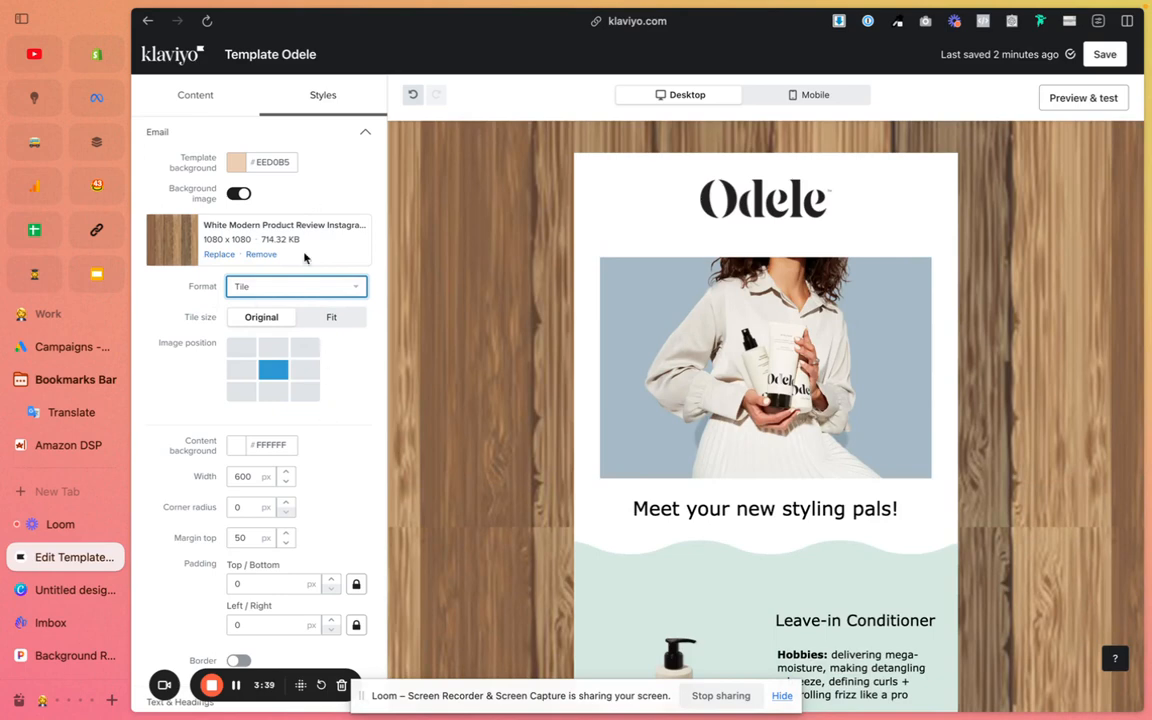
Replace the background image with the crumpled-paper image "Untitled design (2)" from the image library and check it along the whole email
click(219, 255)
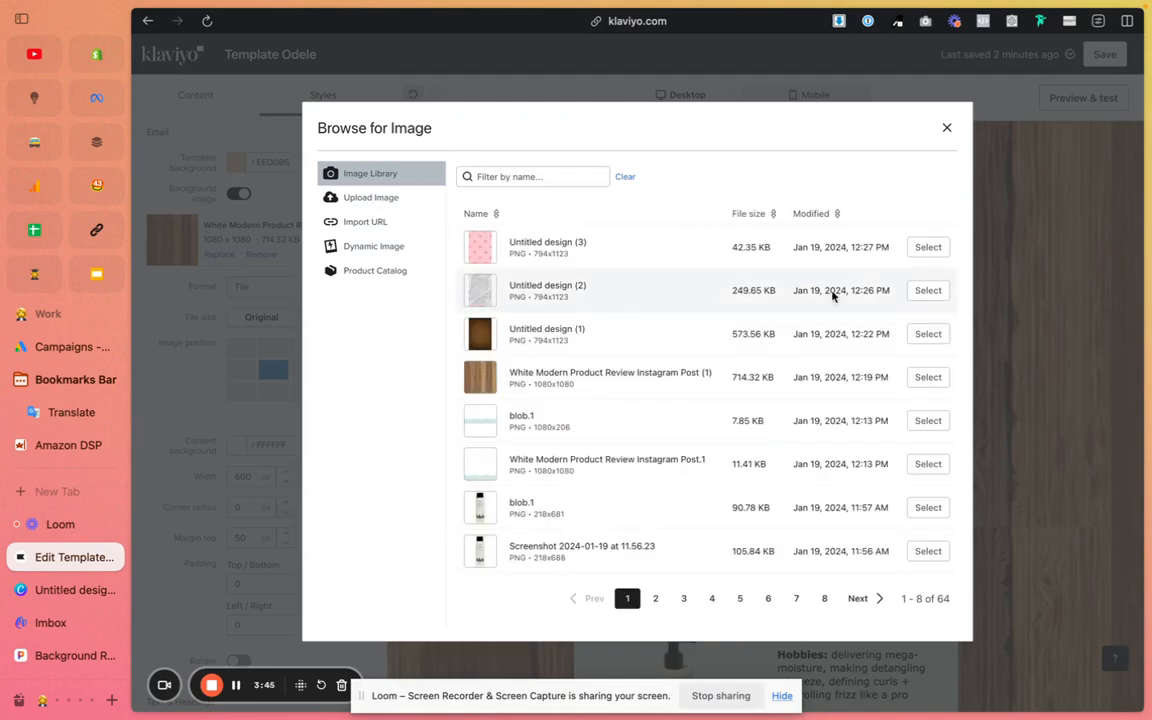
click(920, 289)
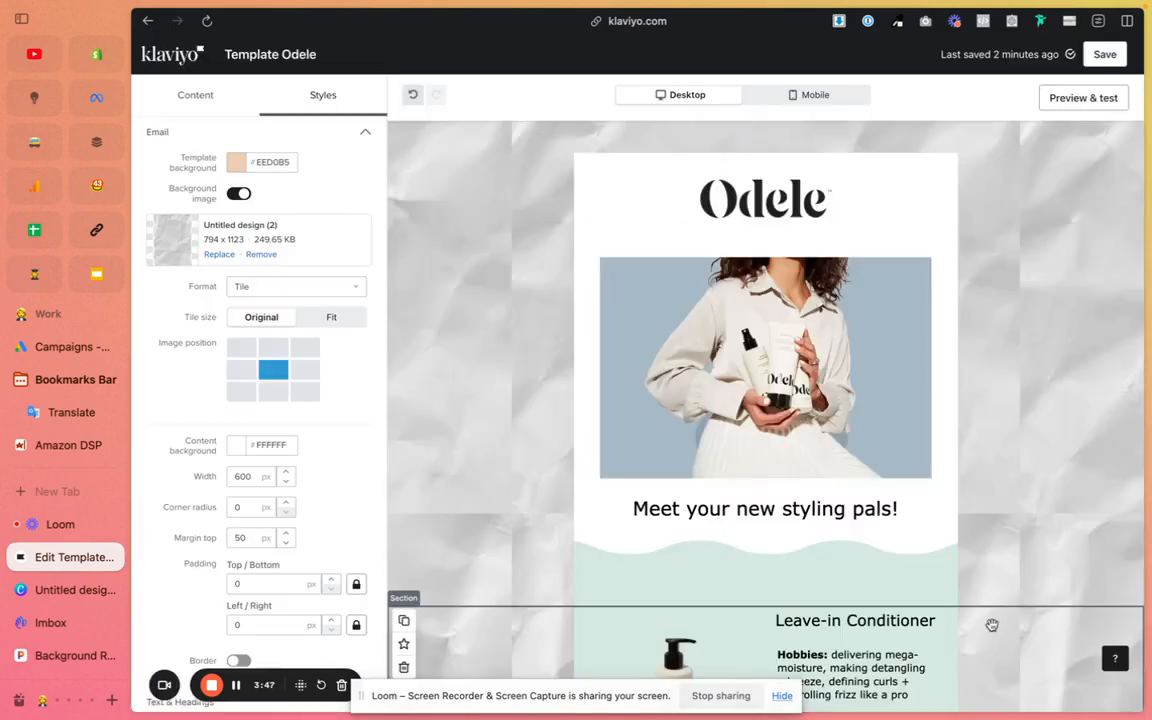
scroll(991, 625, down, 10)
scroll(991, 625, down, 5)
scroll(987, 591, up, 15)
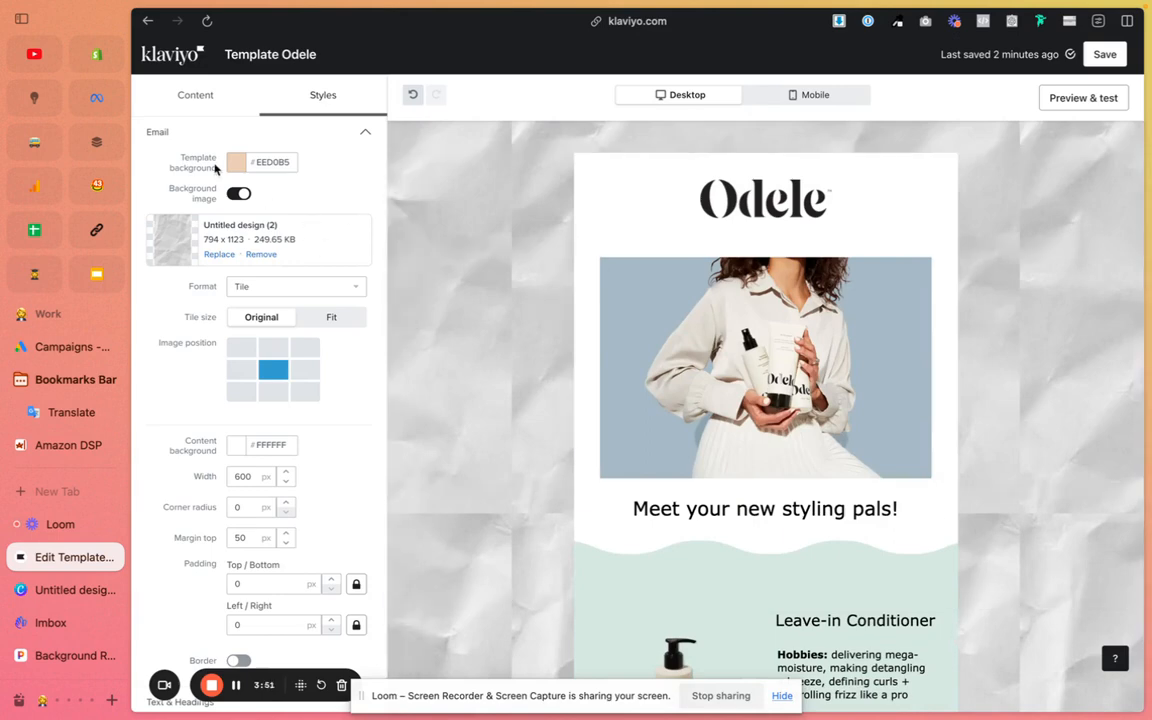
Preview the email in mobile and desktop views with the test-send form open, return to the editor without sending, and review the full template
click(1076, 97)
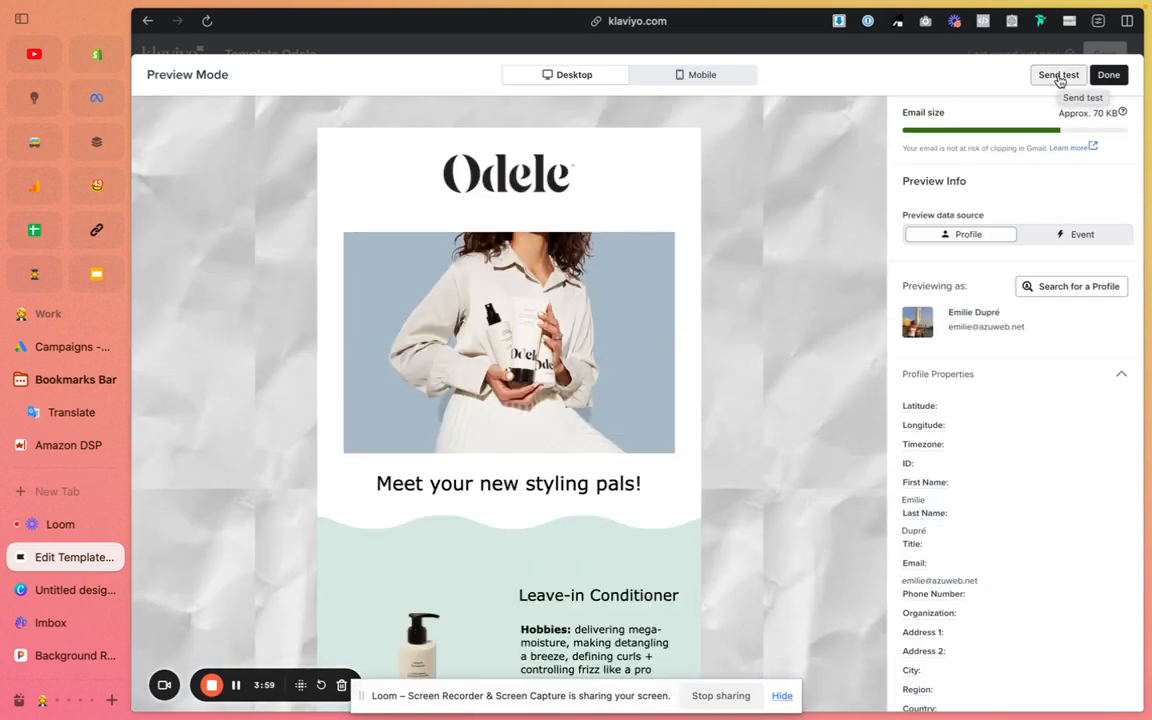
click(1060, 80)
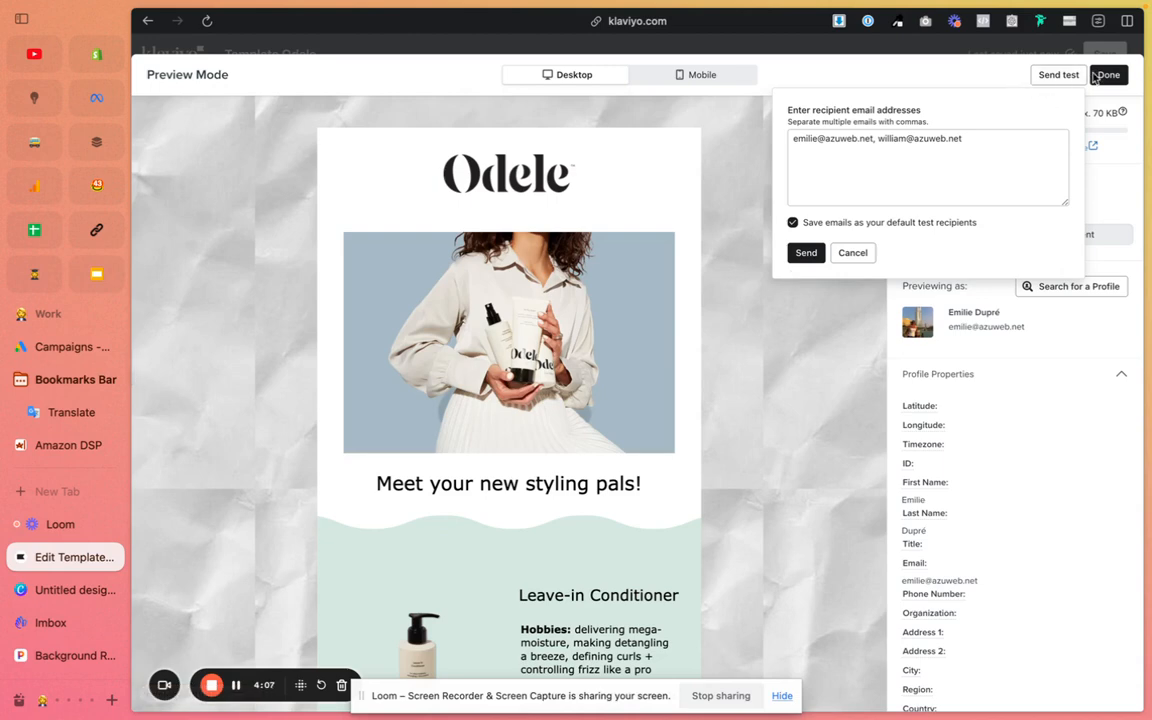
click(676, 80)
scroll(570, 276, down, 3)
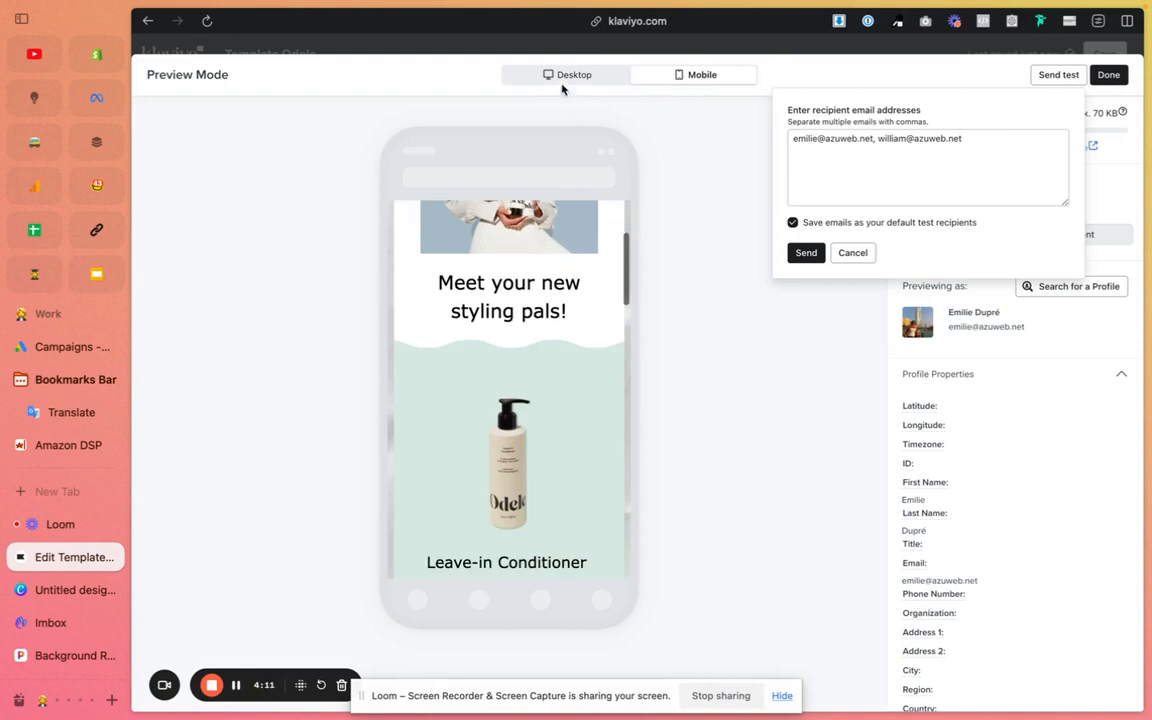
click(567, 74)
click(1109, 76)
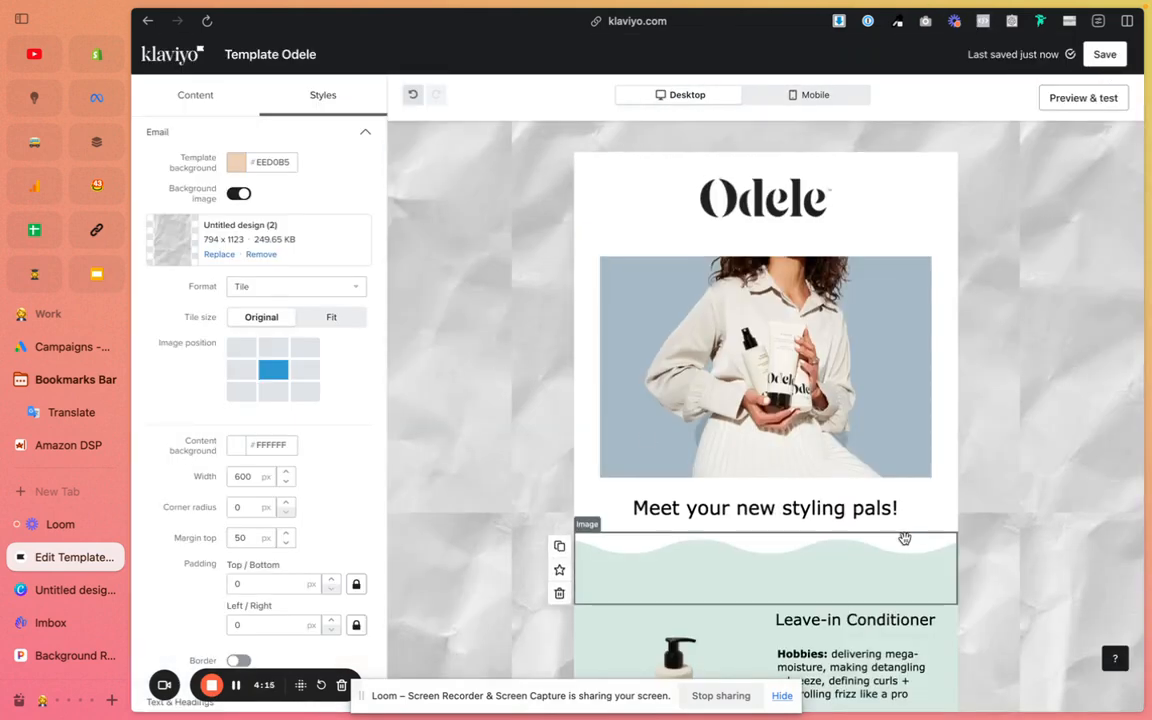
scroll(905, 537, down, 10)
scroll(905, 537, up, 15)
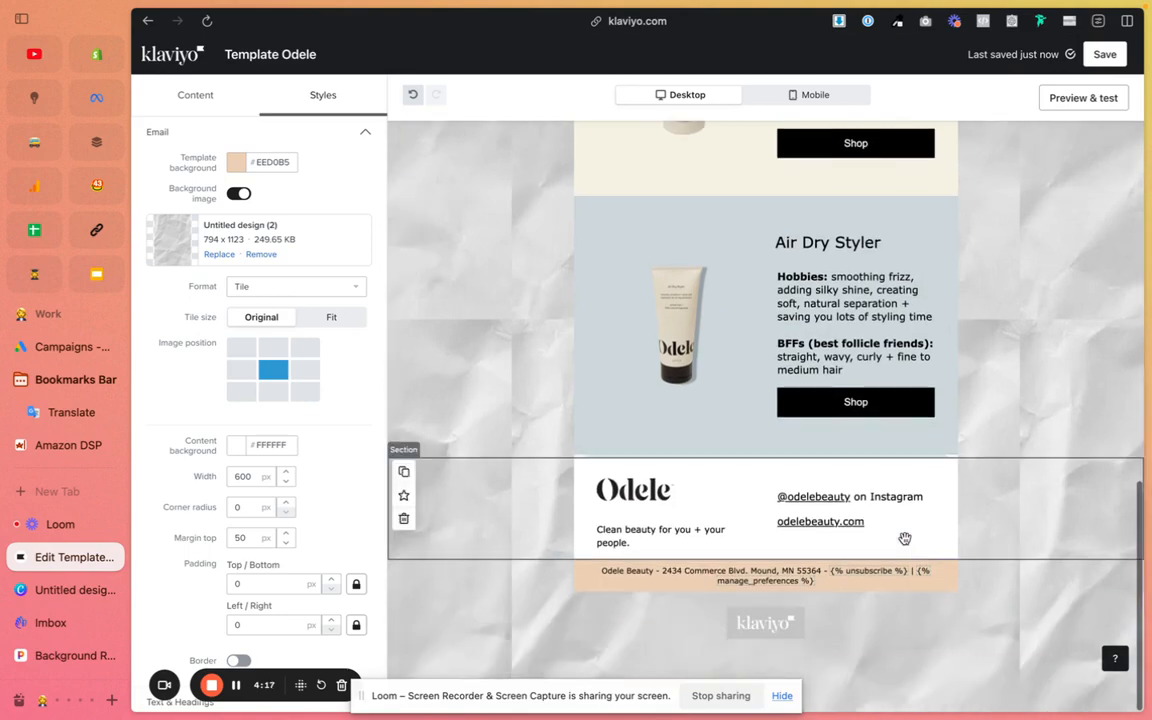